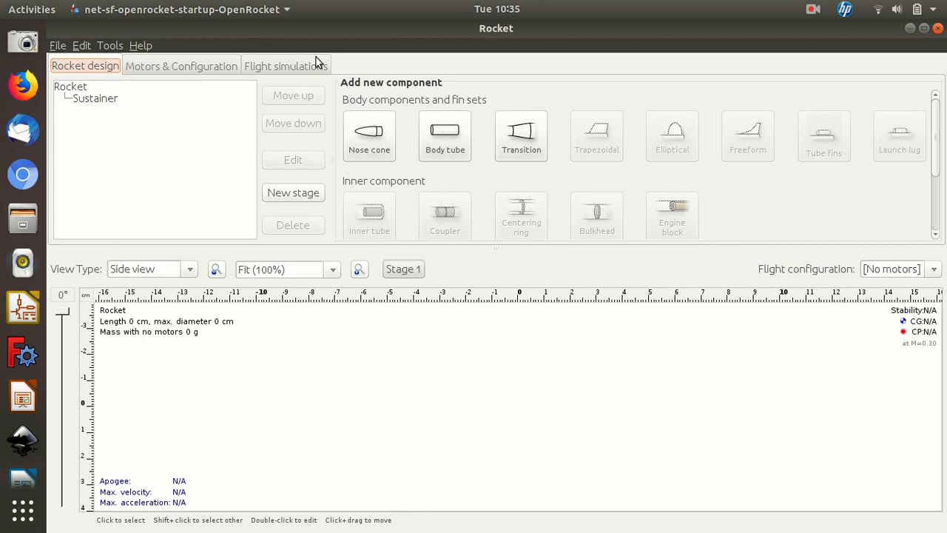
Open the example design "A simple model rocket" and dismiss its configuration dialog
{"action": "left_click", "coordinate": [59, 46]}
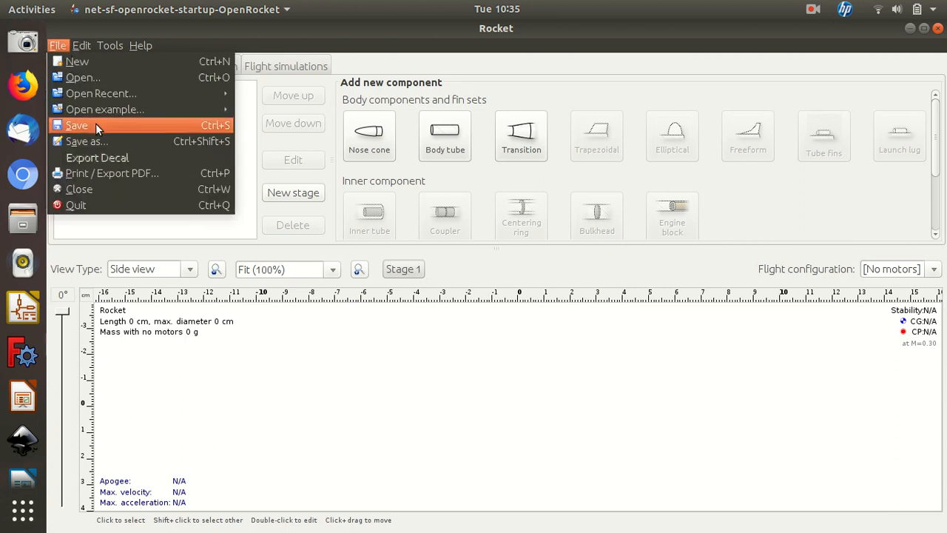
{"action": "mouse_move", "coordinate": [111, 110]}
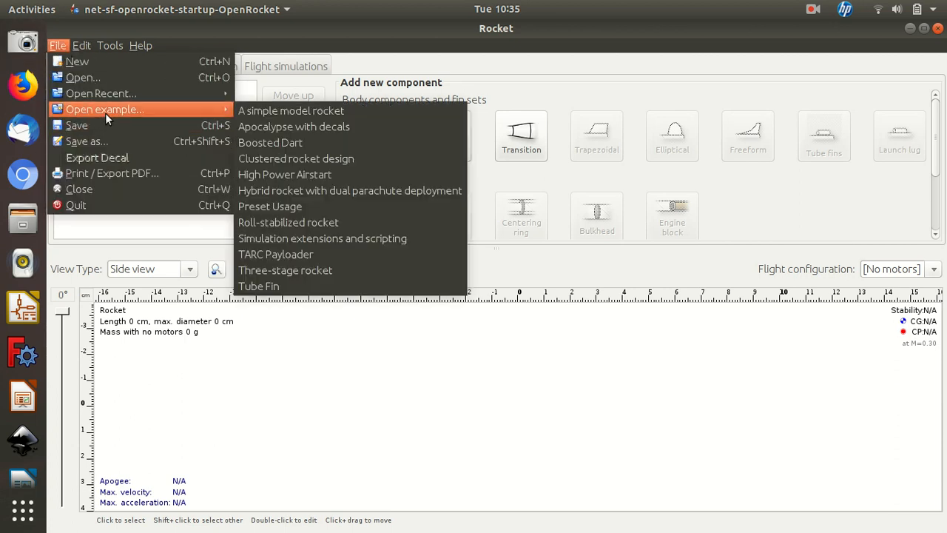
{"action": "left_click", "coordinate": [274, 111]}
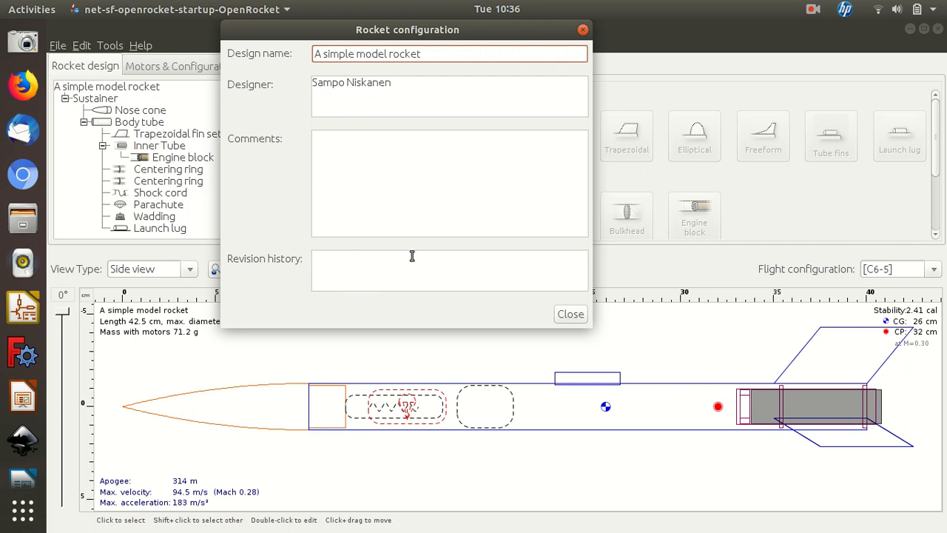
{"action": "left_click", "coordinate": [578, 318]}
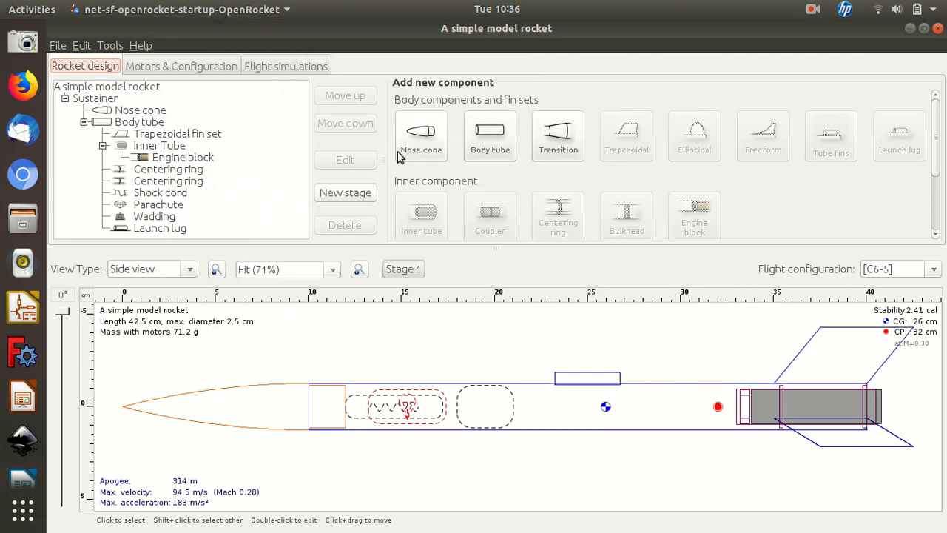
Examine the example rocket's configuration details and its component tree, including the nose cone, body tube, trapezoidal fin set, inner tube and sustainer
{"action": "left_click", "coordinate": [148, 92]}
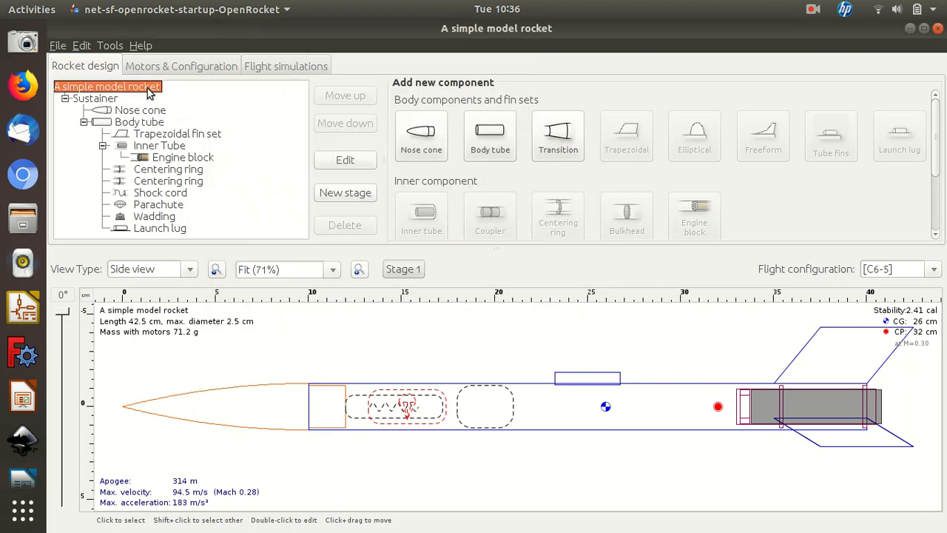
{"action": "double_click", "coordinate": [148, 88]}
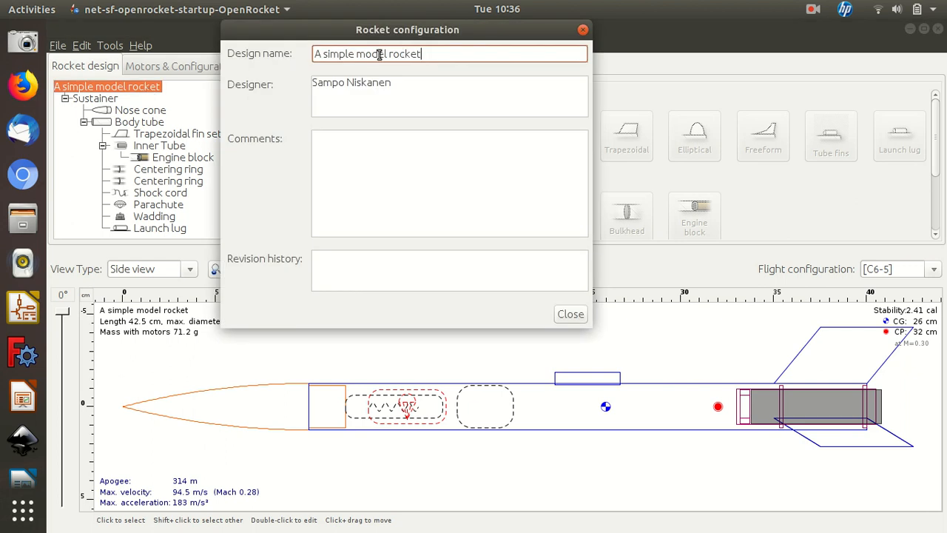
{"action": "left_click", "coordinate": [583, 31]}
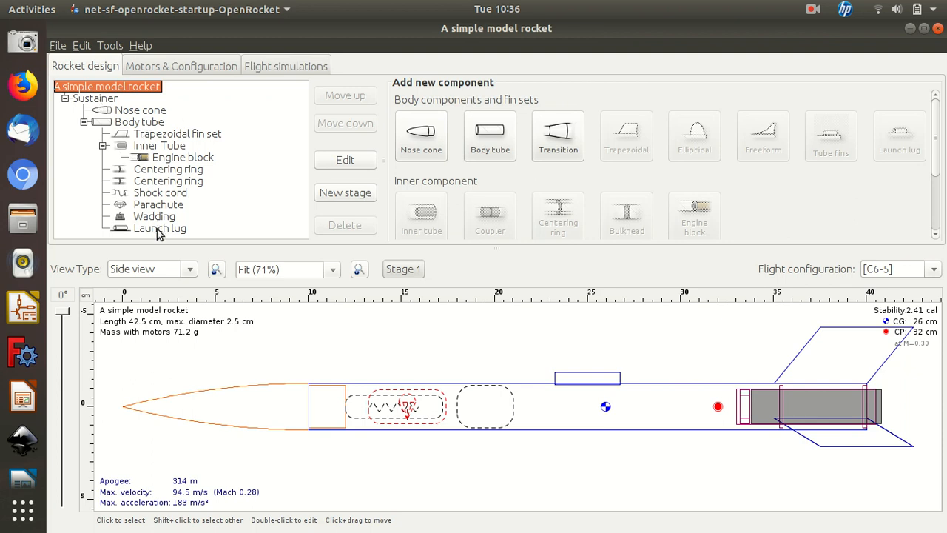
{"action": "left_click", "coordinate": [135, 112]}
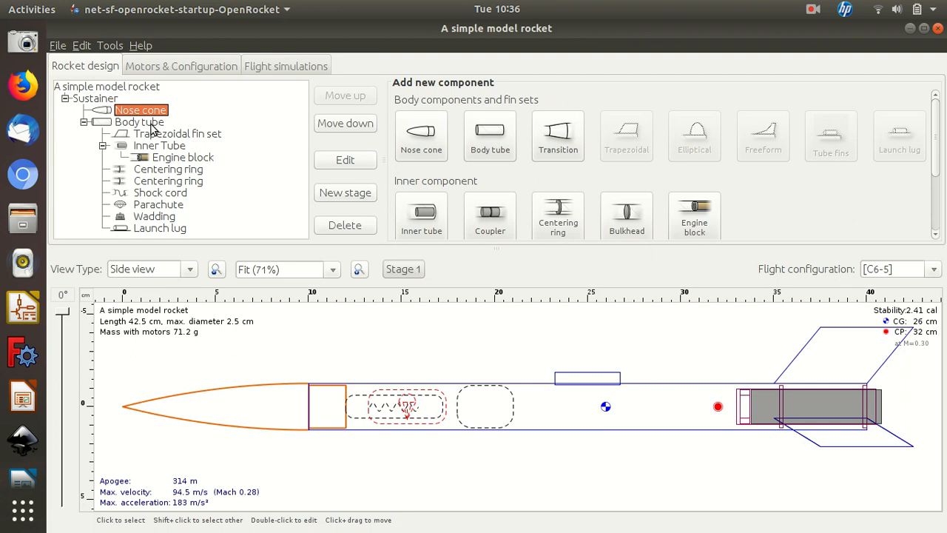
{"action": "left_click", "coordinate": [151, 125]}
{"action": "left_click", "coordinate": [165, 136]}
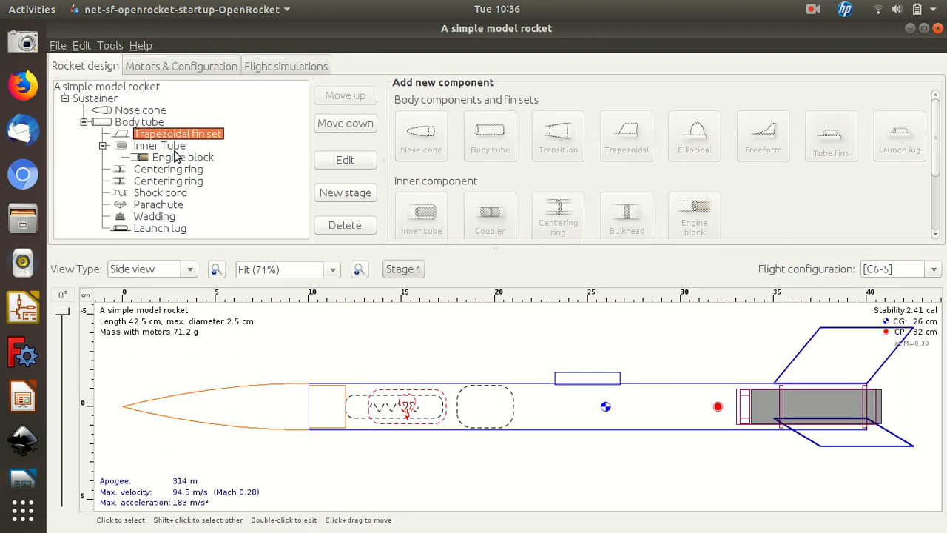
{"action": "left_click", "coordinate": [176, 147]}
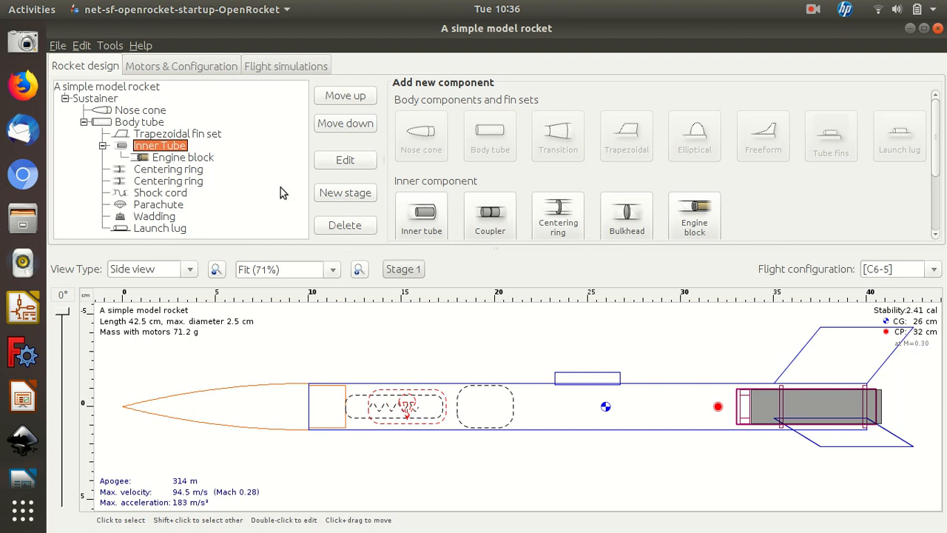
{"action": "left_click", "coordinate": [145, 111]}
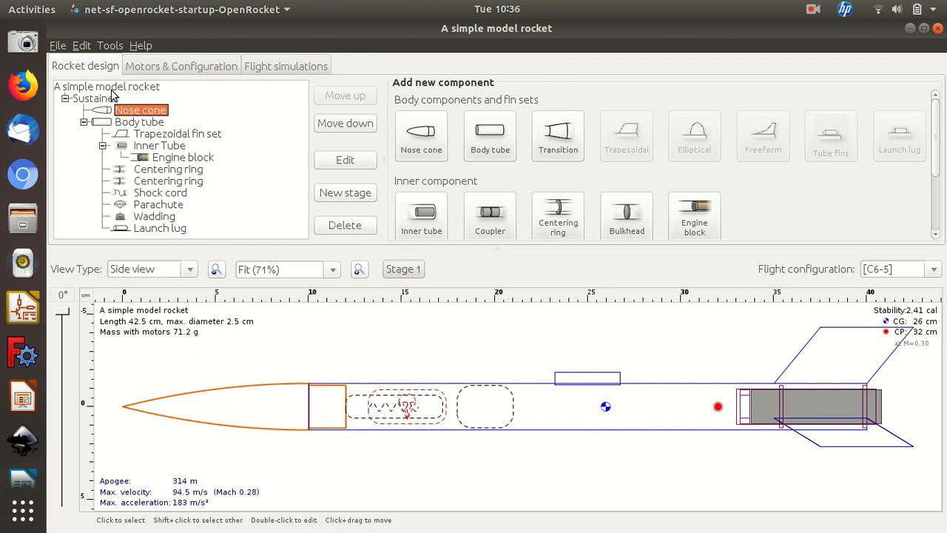
{"action": "left_click", "coordinate": [111, 99]}
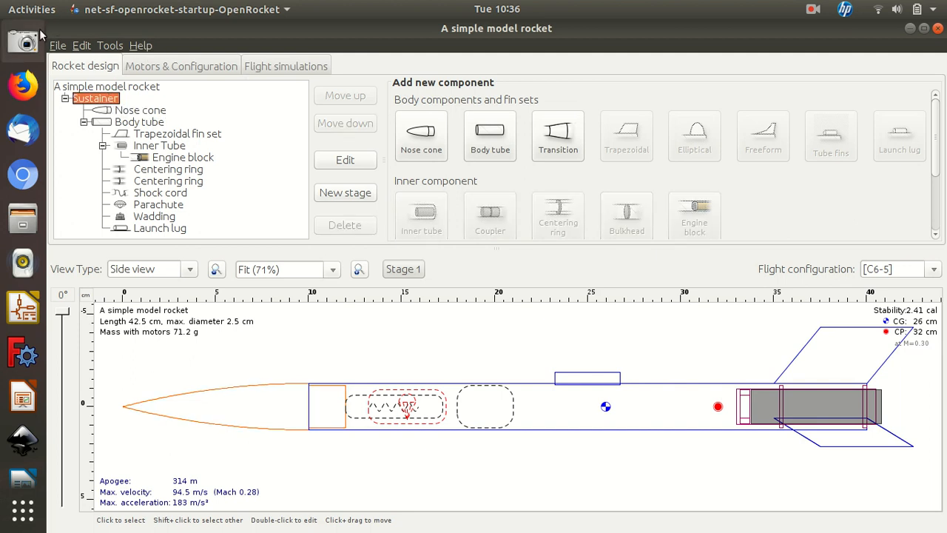
Create a new, empty rocket design
{"action": "left_click", "coordinate": [60, 46]}
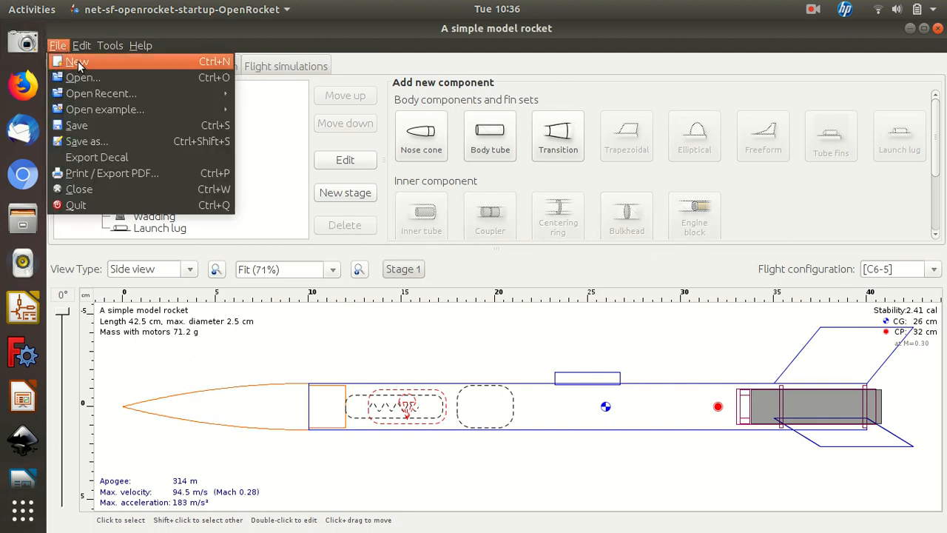
{"action": "left_click", "coordinate": [78, 61]}
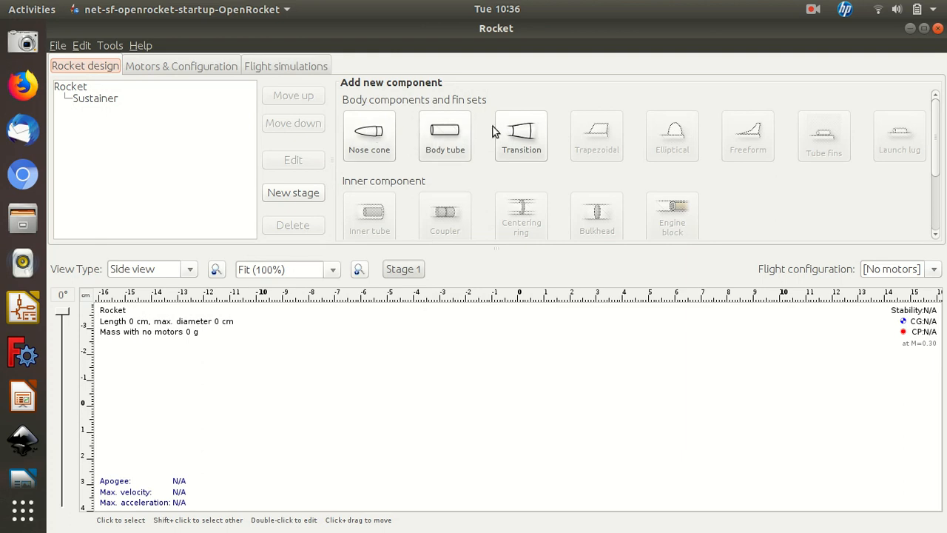
{"action": "left_click", "coordinate": [370, 140]}
{"action": "left_click", "coordinate": [370, 140]}
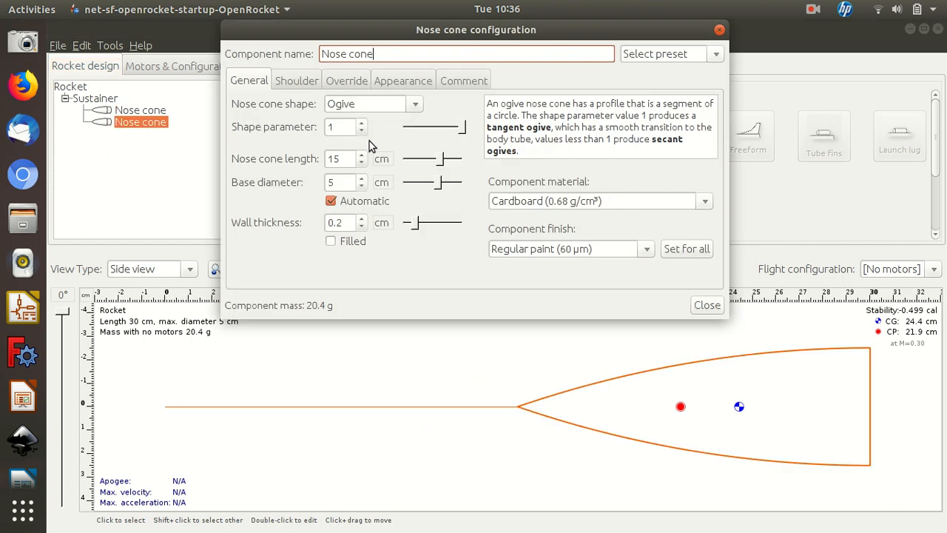
{"action": "left_click", "coordinate": [480, 409]}
{"action": "left_click", "coordinate": [707, 305]}
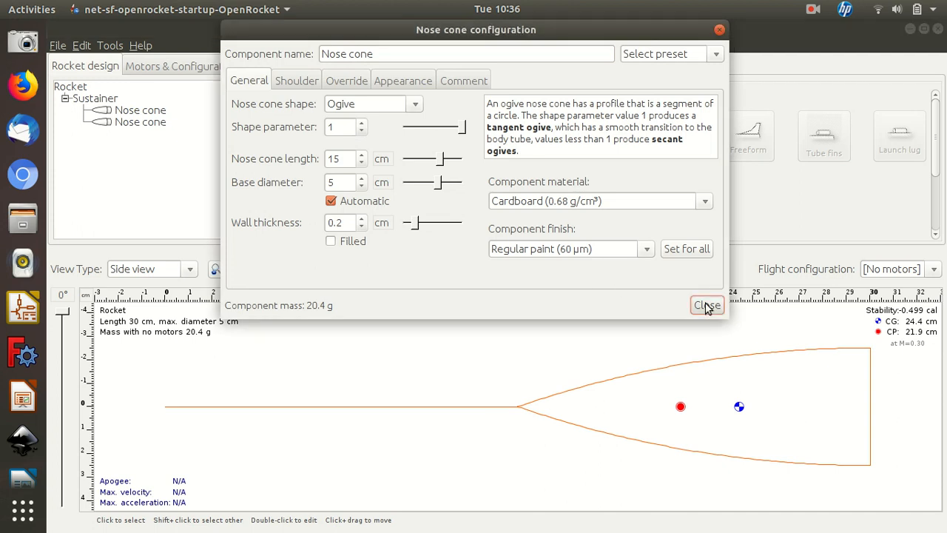
{"action": "left_click", "coordinate": [113, 112]}
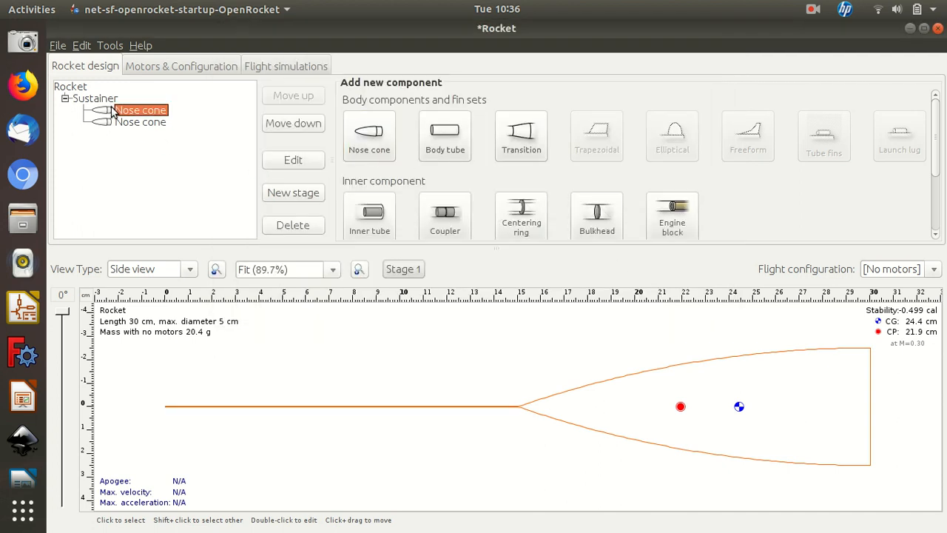
{"action": "key", "text": "Delete"}
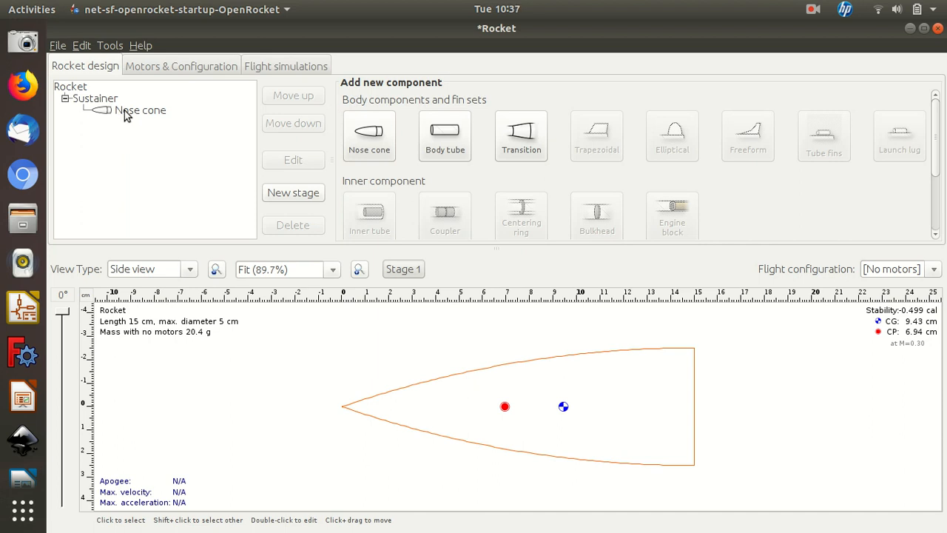
{"action": "left_click", "coordinate": [161, 112]}
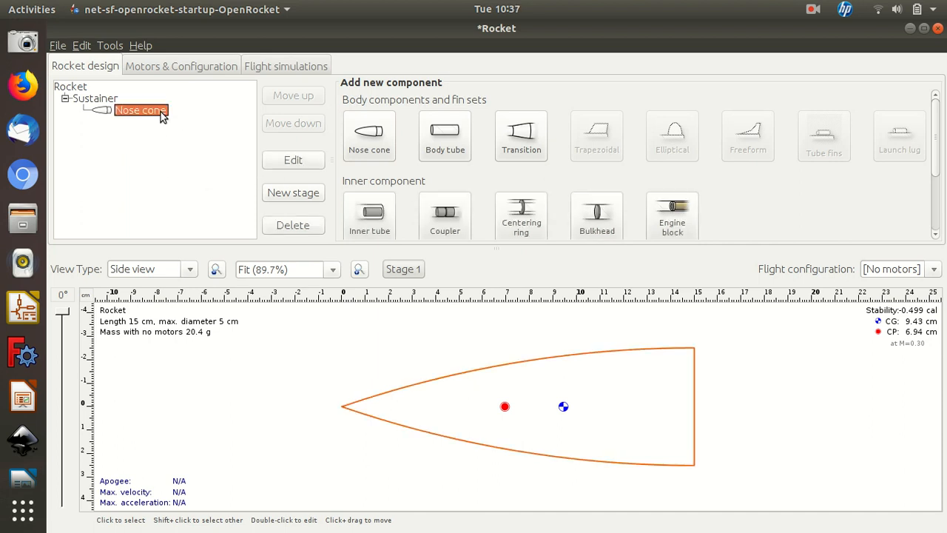
{"action": "key", "text": "Delete"}
Add a nose cone to the empty rocket design
{"action": "left_click", "coordinate": [368, 143]}
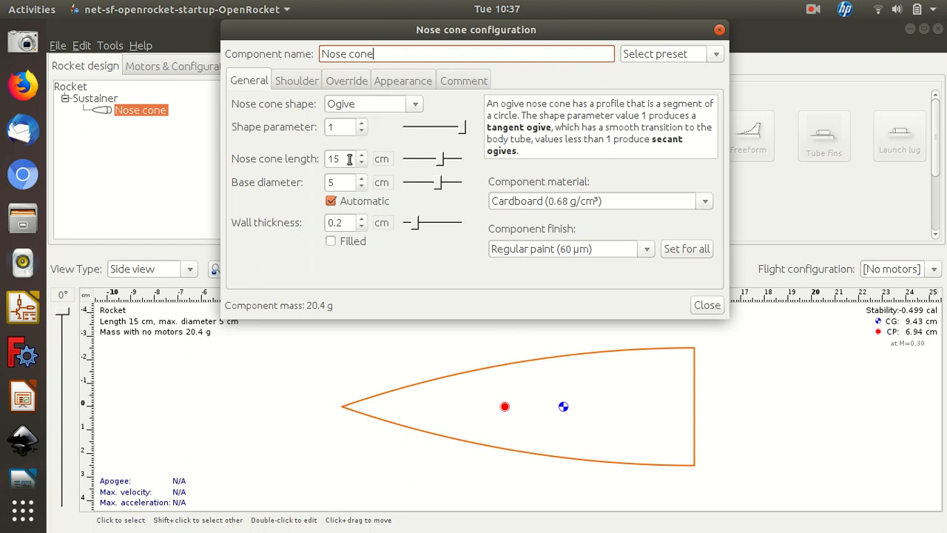
Try the Conical, Ogive, Ellipsoid and Haack series shapes on the nose cone
{"action": "left_click", "coordinate": [418, 104]}
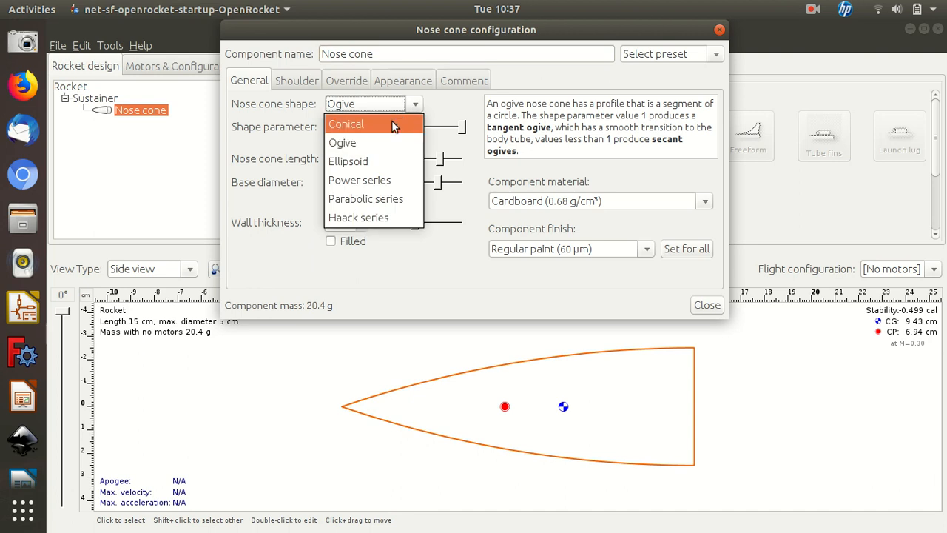
{"action": "left_click", "coordinate": [392, 124]}
{"action": "left_click", "coordinate": [416, 105]}
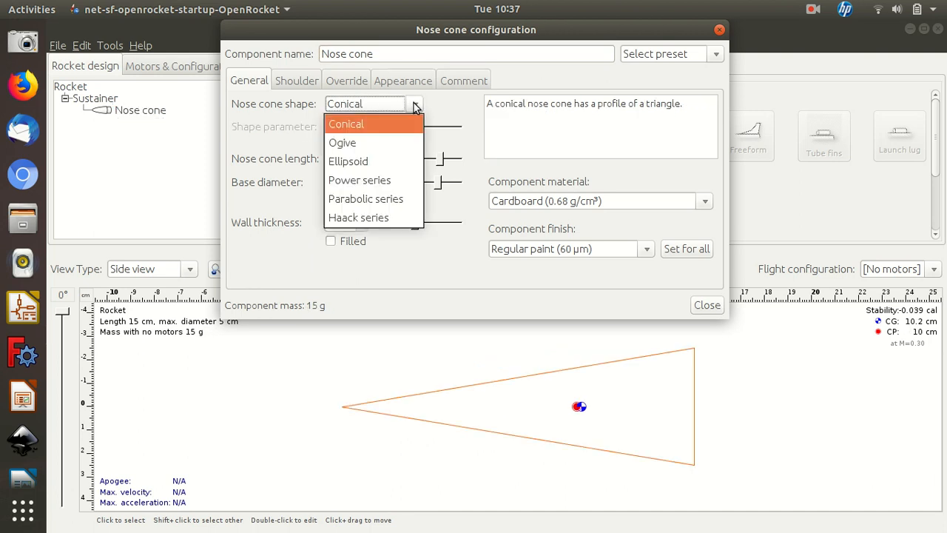
{"action": "left_click", "coordinate": [387, 141]}
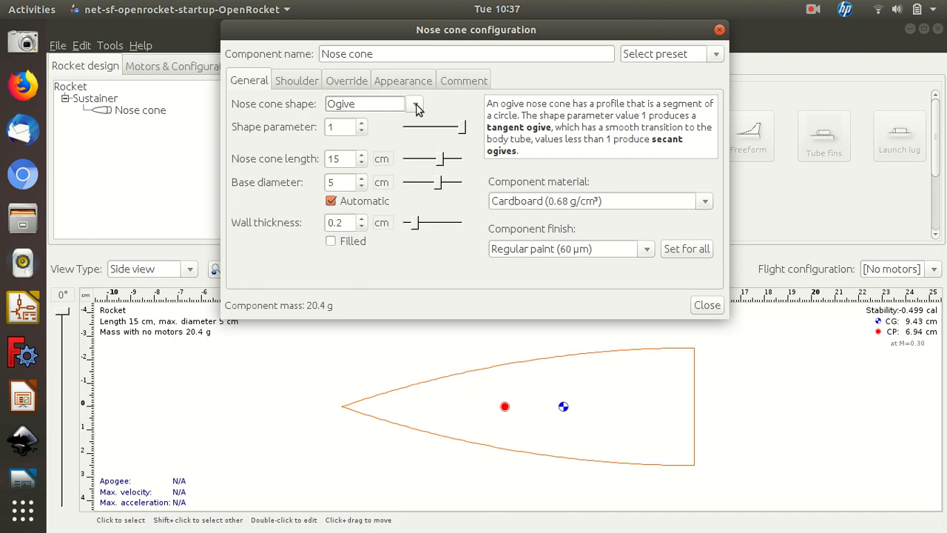
{"action": "left_click", "coordinate": [416, 105]}
{"action": "left_click", "coordinate": [383, 161]}
{"action": "left_click", "coordinate": [417, 105]}
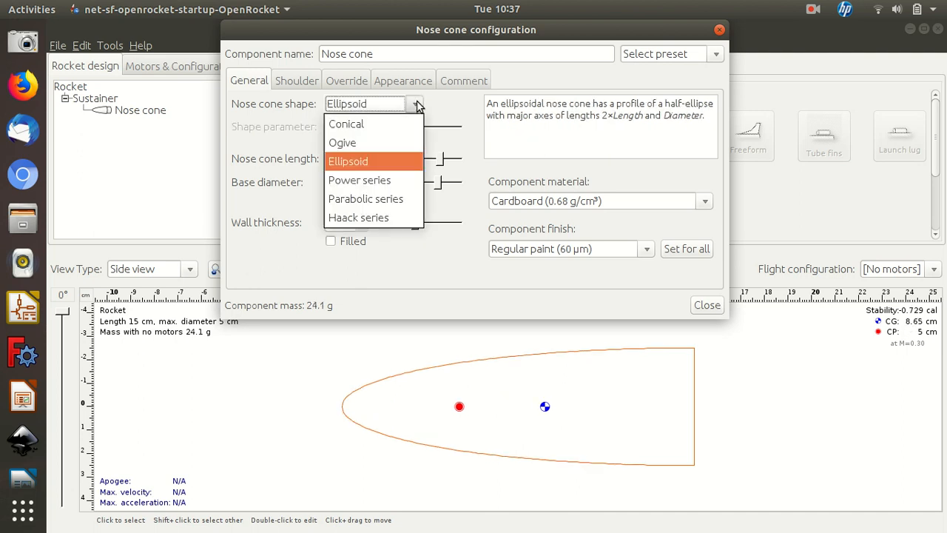
{"action": "left_click", "coordinate": [375, 219]}
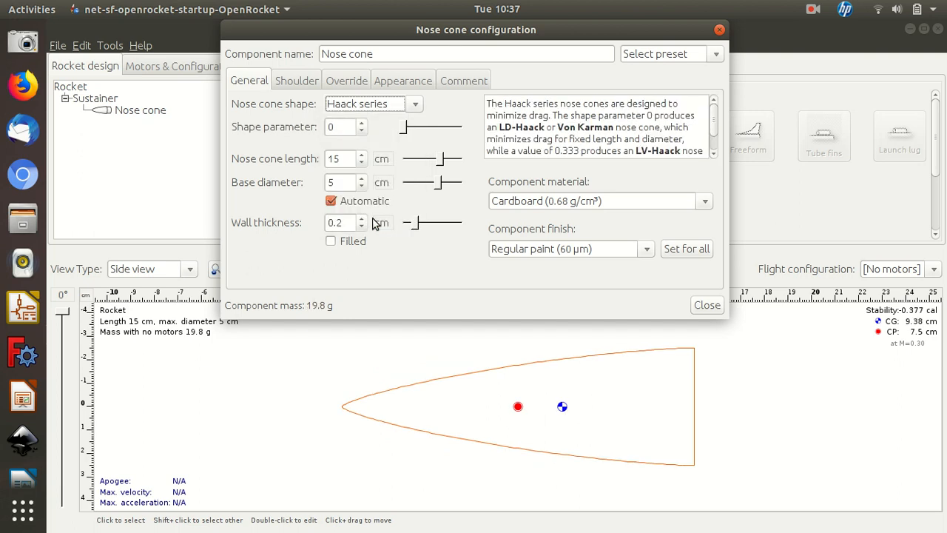
Set the nose cone's shape to Ogive and its base diameter to 3 cm
{"action": "left_click", "coordinate": [415, 108]}
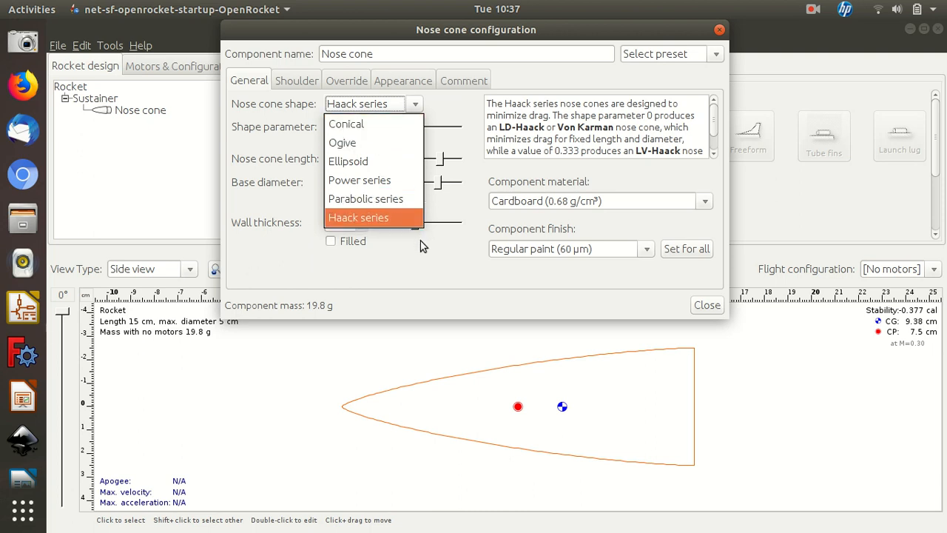
{"action": "left_click", "coordinate": [353, 148]}
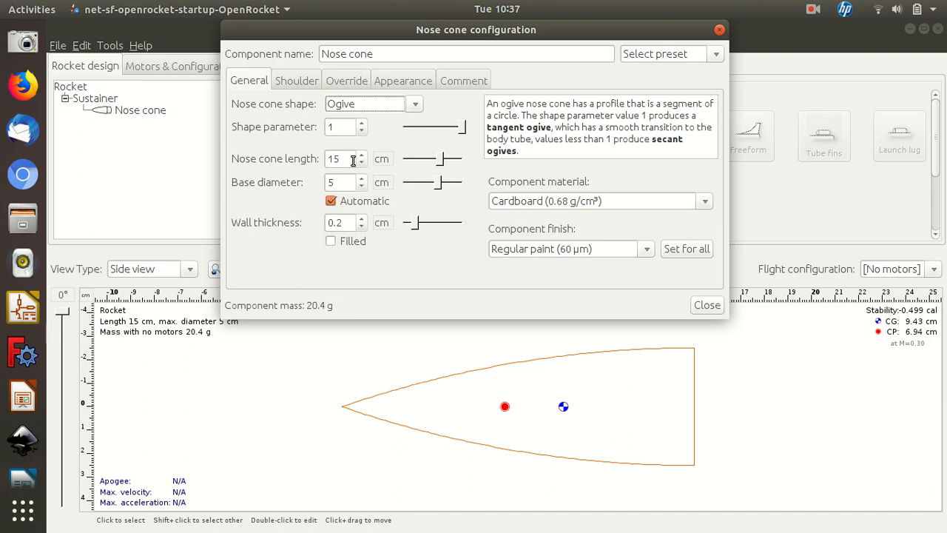
{"action": "left_click", "coordinate": [338, 185]}
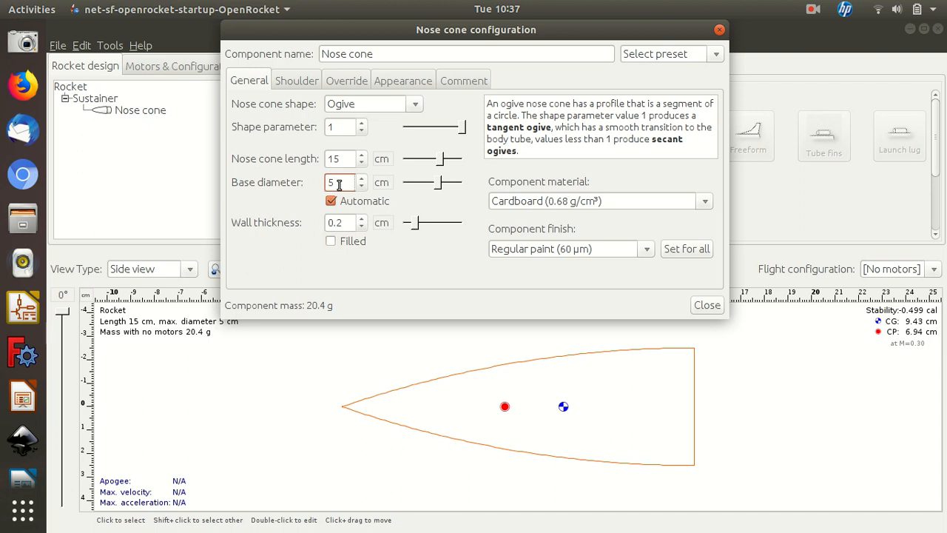
{"action": "type", "text": "3"}
{"action": "left_click", "coordinate": [383, 223]}
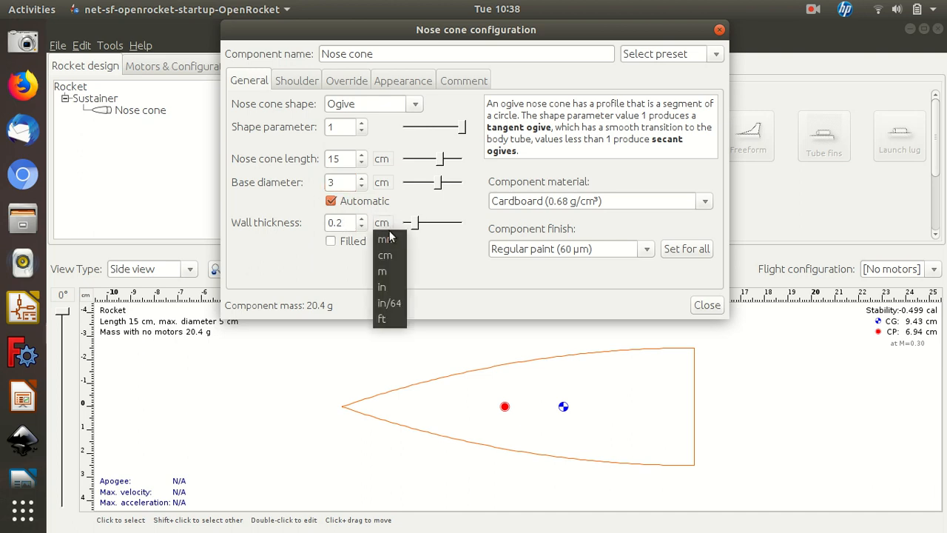
{"action": "left_click", "coordinate": [465, 265]}
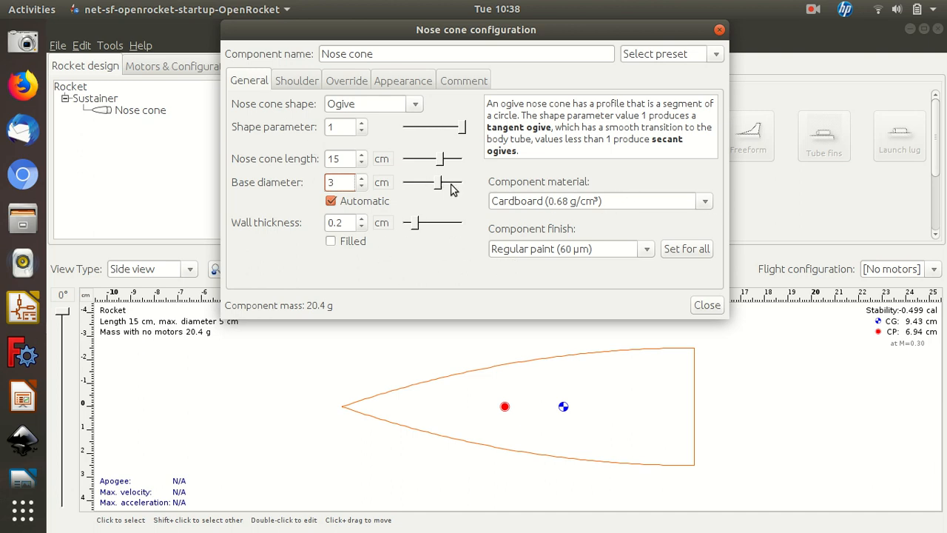
Set the nose cone's component material to PVC (1.39 g/cm³)
{"action": "left_click", "coordinate": [705, 208]}
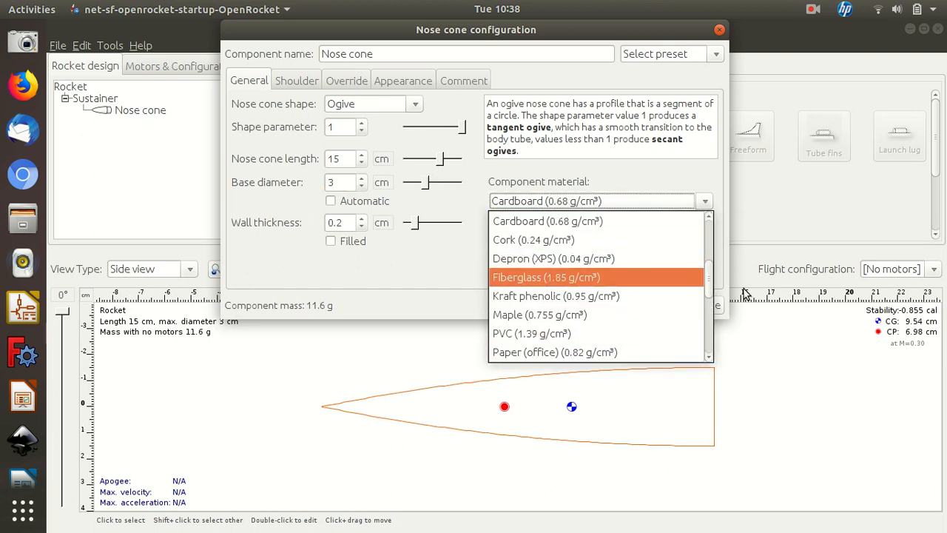
{"action": "left_click_drag", "start_coordinate": [709, 284], "coordinate": [704, 247]}
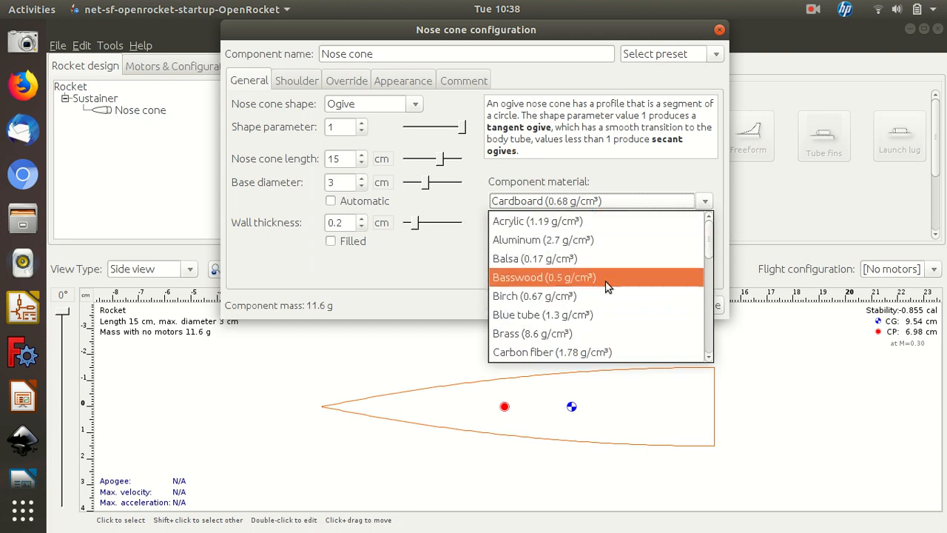
{"action": "left_click_drag", "start_coordinate": [702, 246], "coordinate": [715, 303]}
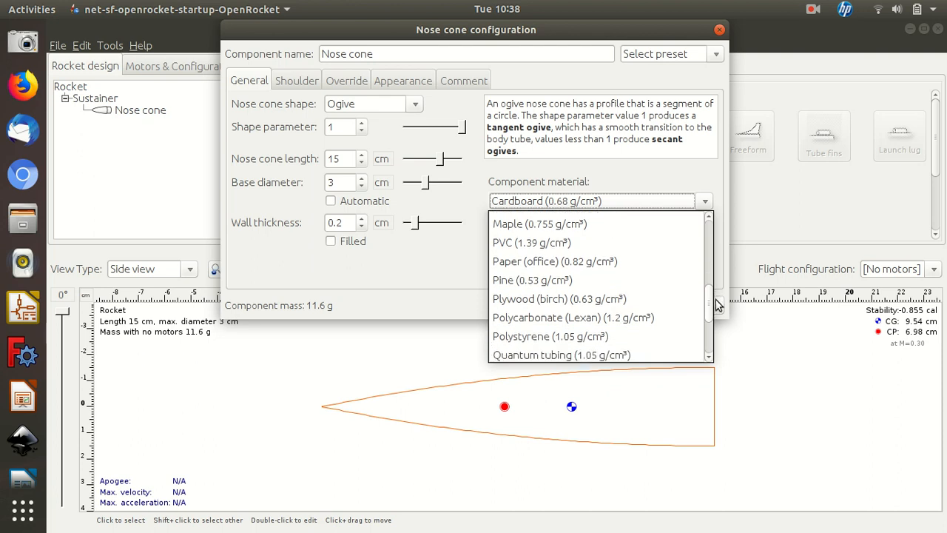
{"action": "left_click", "coordinate": [557, 244]}
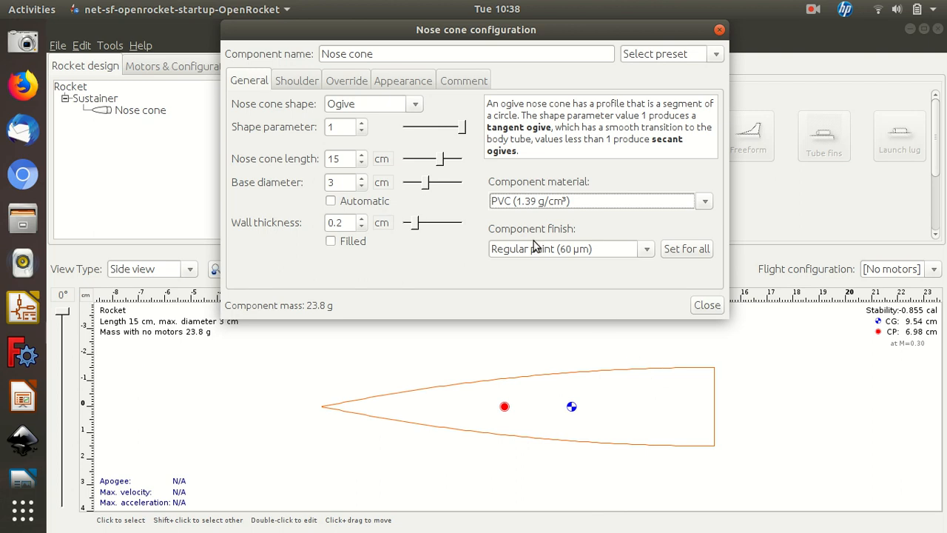
Try the mass override on the nose cone and switch it off again
{"action": "left_click", "coordinate": [345, 81]}
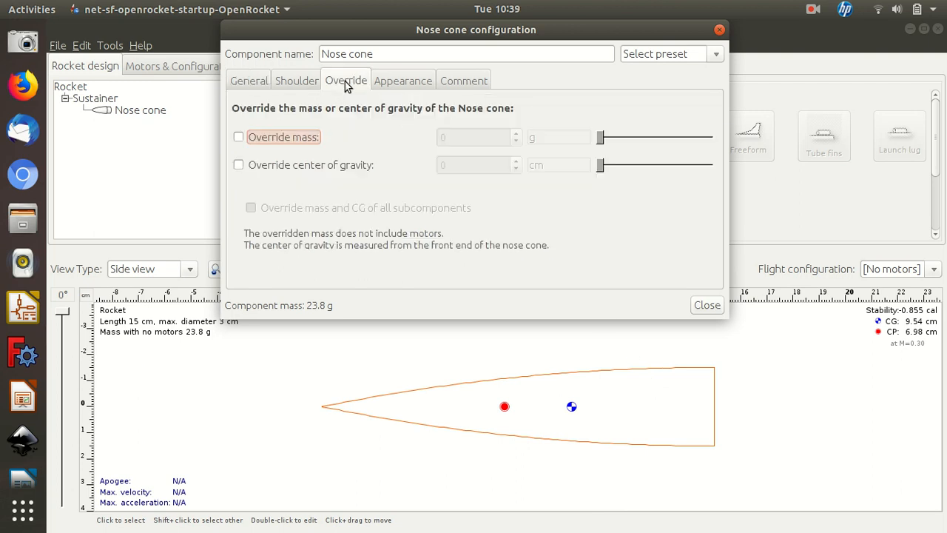
{"action": "left_click", "coordinate": [240, 139]}
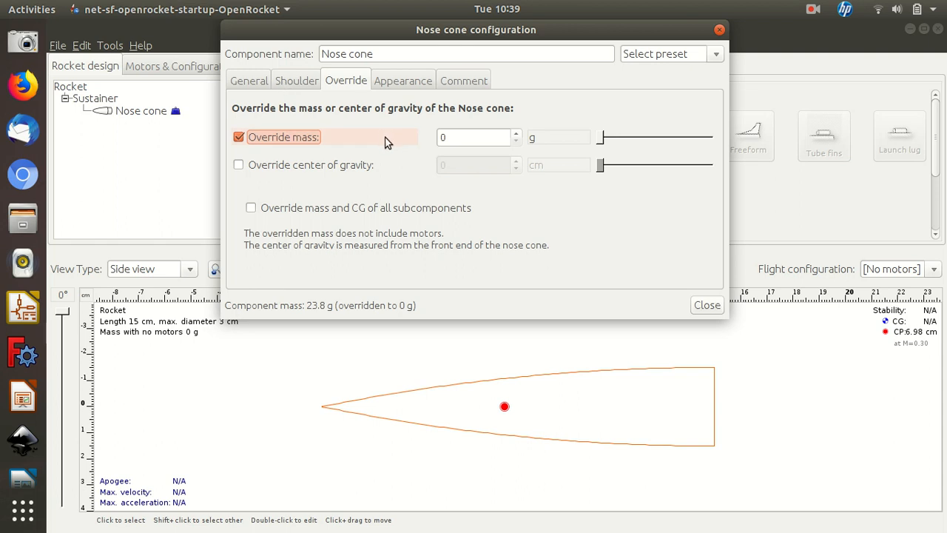
{"action": "left_click", "coordinate": [466, 139]}
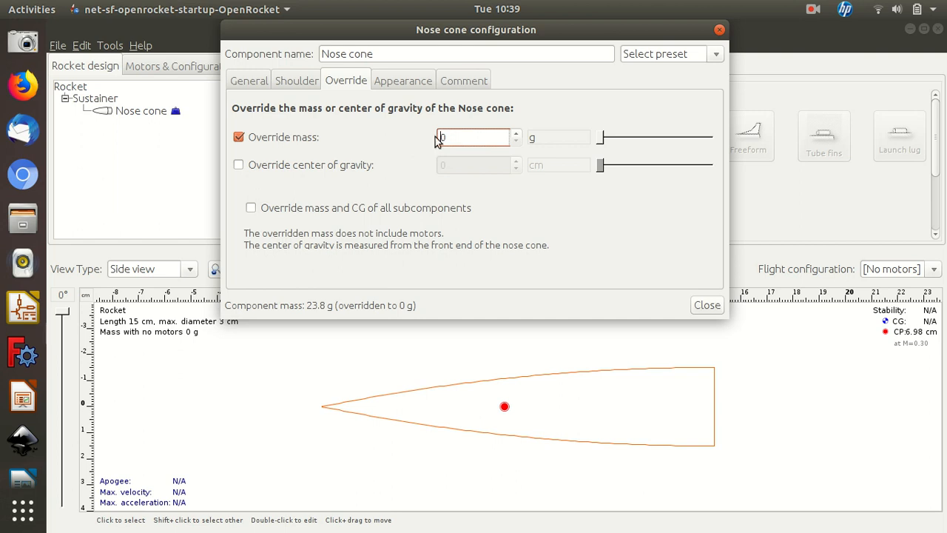
{"action": "left_click", "coordinate": [239, 137]}
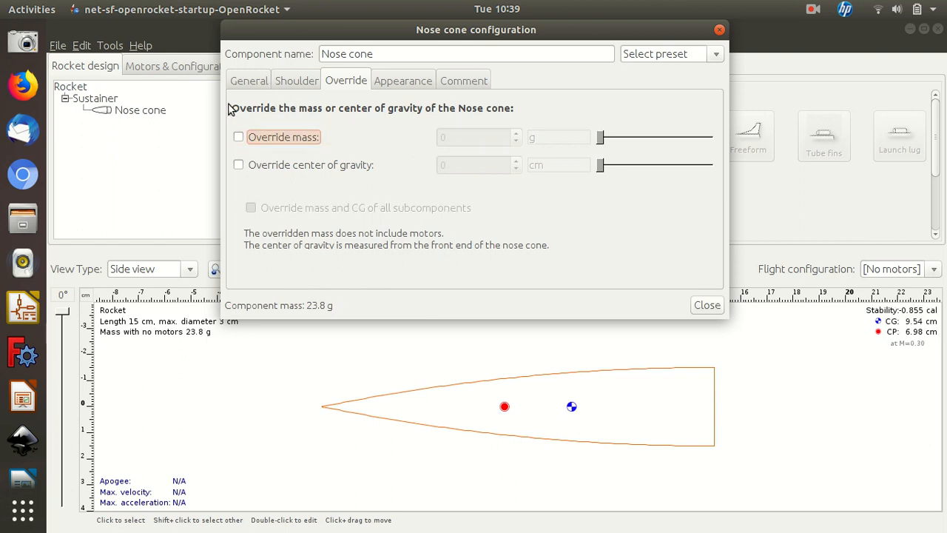
Choose Regular paint (60 µm) as the nose cone's component finish
{"action": "left_click", "coordinate": [250, 81]}
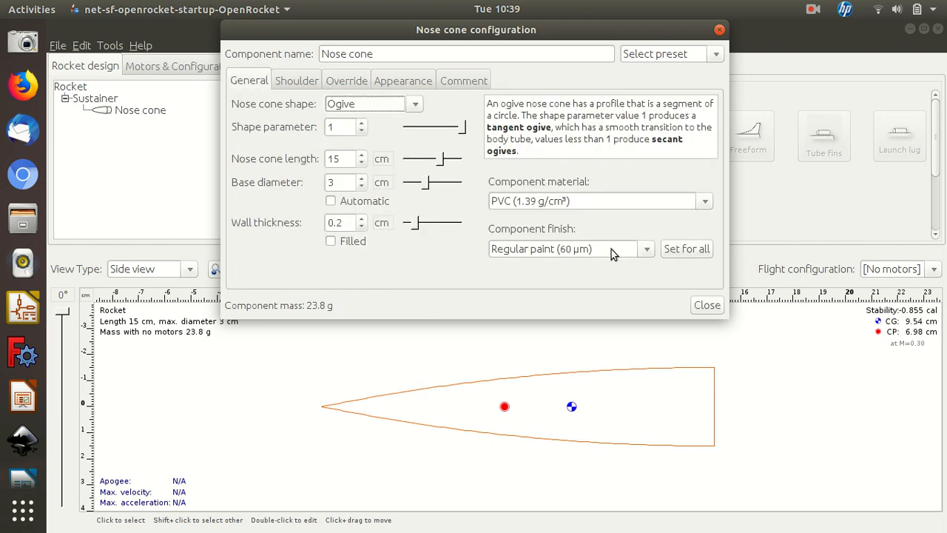
{"action": "left_click", "coordinate": [547, 249]}
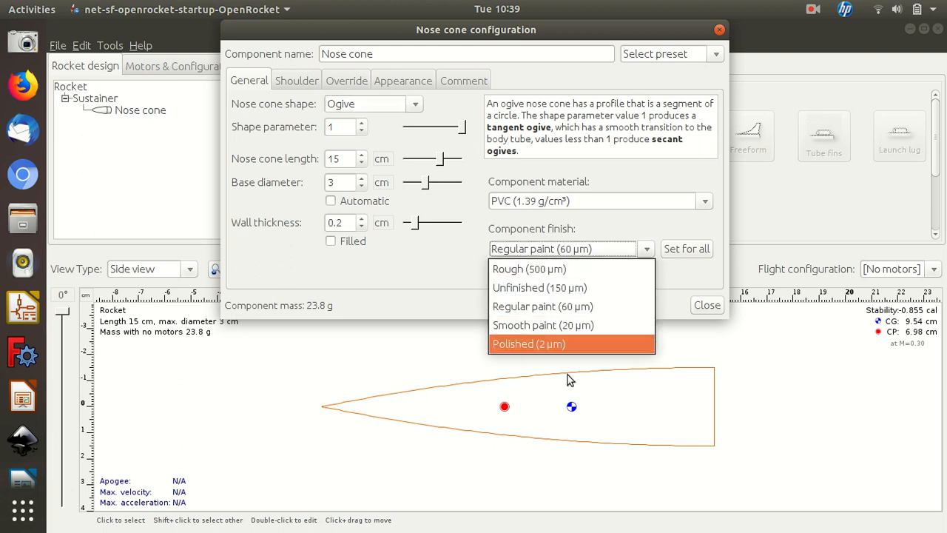
{"action": "left_click", "coordinate": [552, 305]}
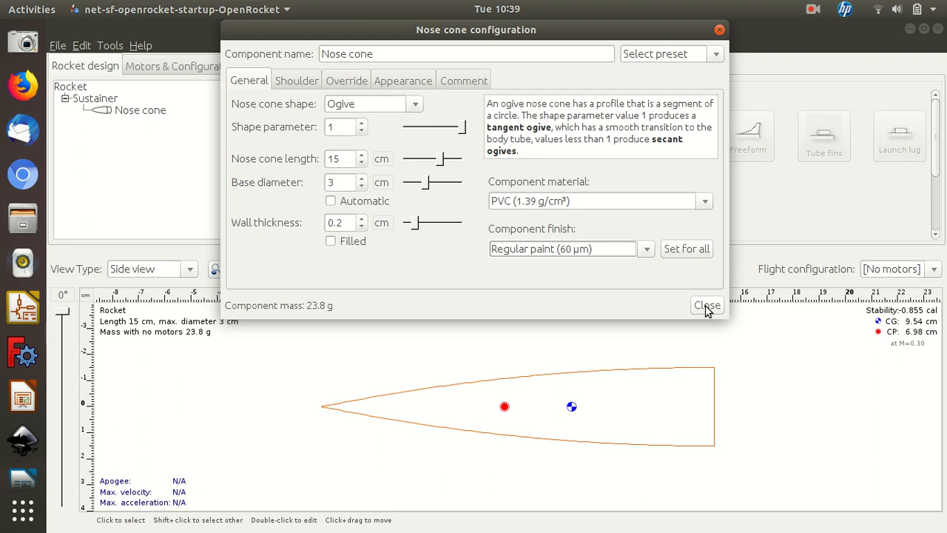
Give the nose cone a shoulder 2.6 cm in diameter and 2 cm long, and finish its configuration
{"action": "left_click", "coordinate": [302, 83]}
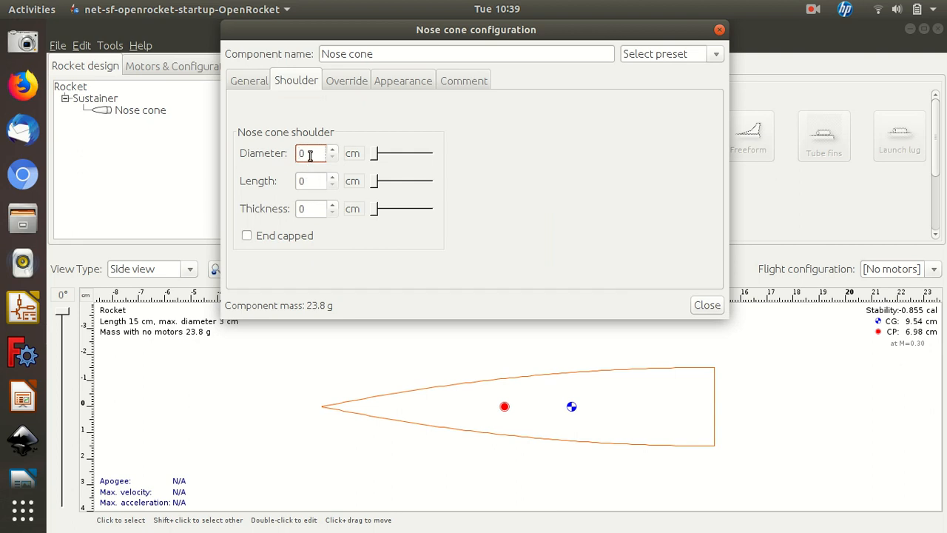
{"action": "type", "text": "2.6"}
{"action": "left_click", "coordinate": [310, 182]}
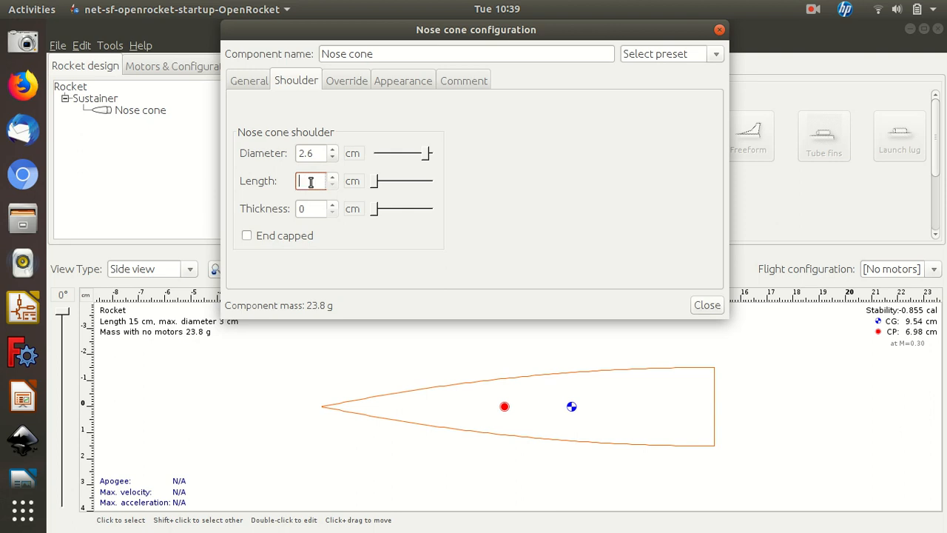
{"action": "type", "text": "2"}
{"action": "key", "text": "Return"}
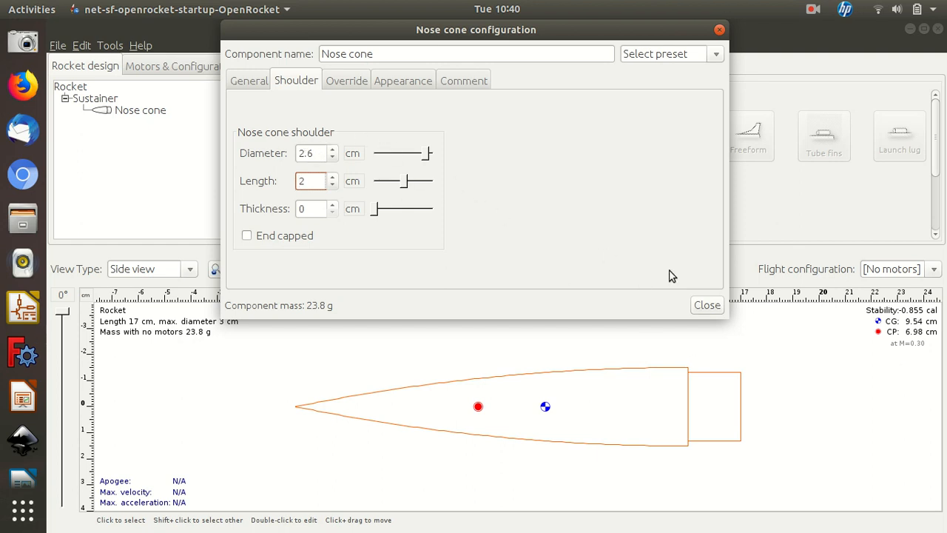
{"action": "left_click", "coordinate": [709, 306]}
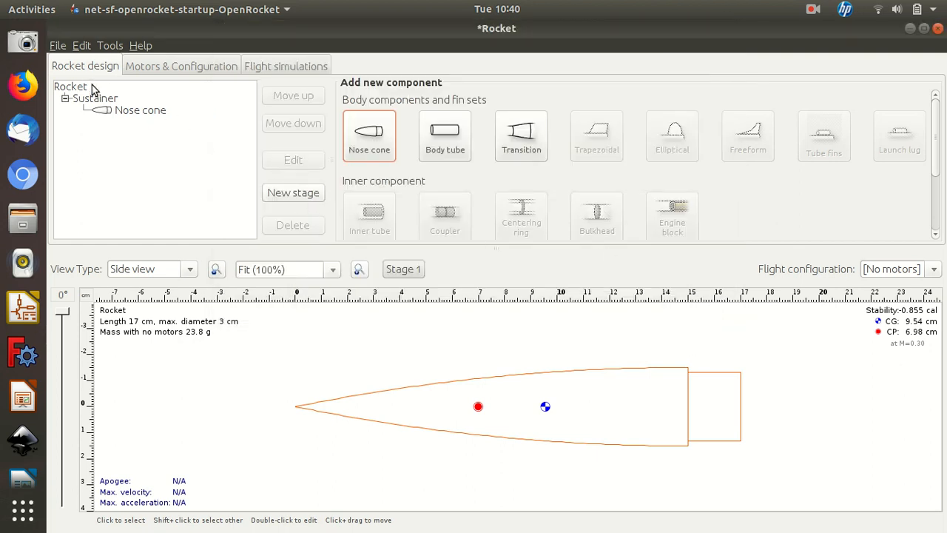
Add a body tube behind the nose cone with a length of 40 cm, keeping Cardboard (0.68 g/cm³) as its material
{"action": "left_click", "coordinate": [140, 115]}
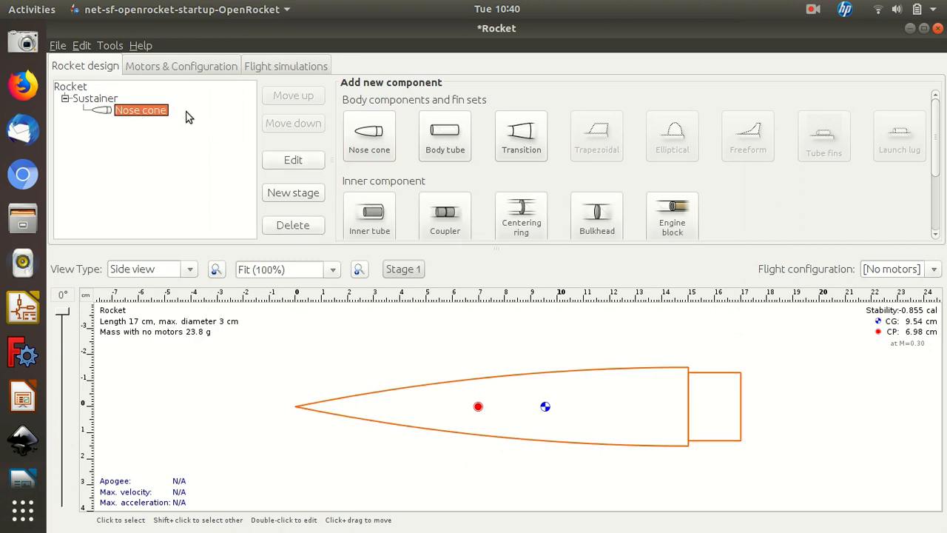
{"action": "left_click", "coordinate": [444, 137]}
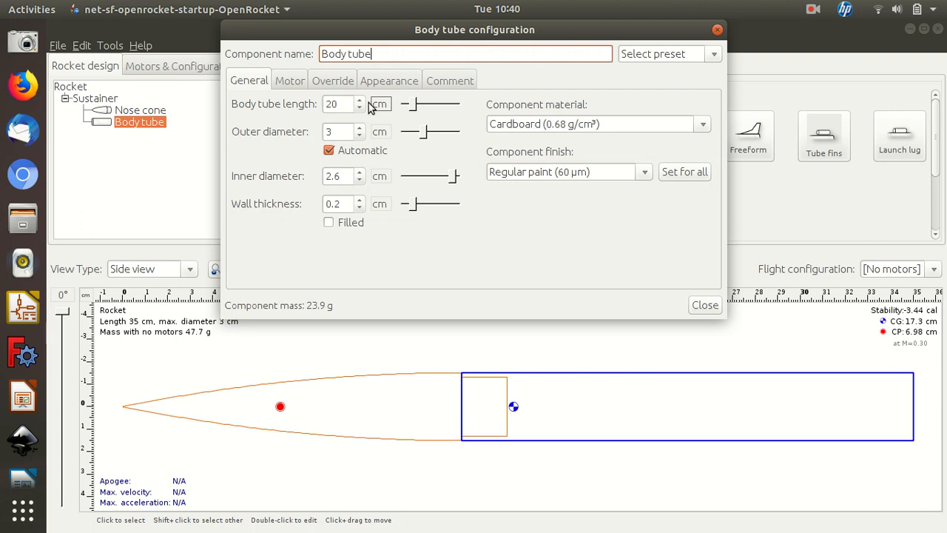
{"action": "left_click_drag", "start_coordinate": [360, 101], "coordinate": [360, 101]}
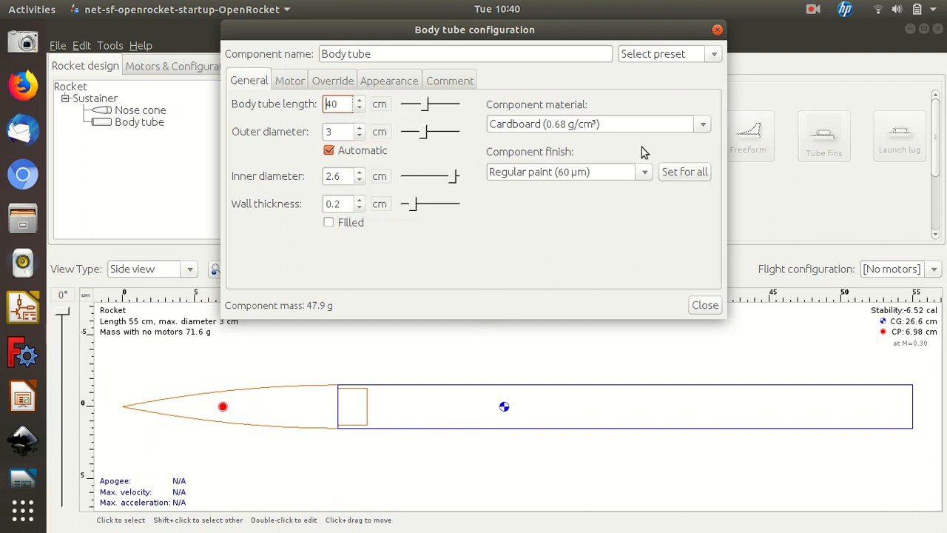
{"action": "left_click", "coordinate": [614, 124]}
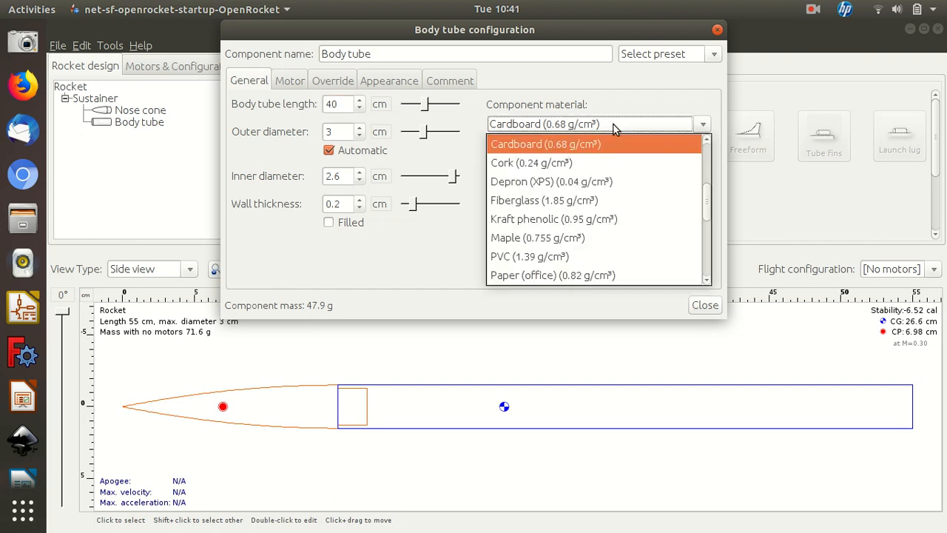
{"action": "left_click", "coordinate": [613, 124]}
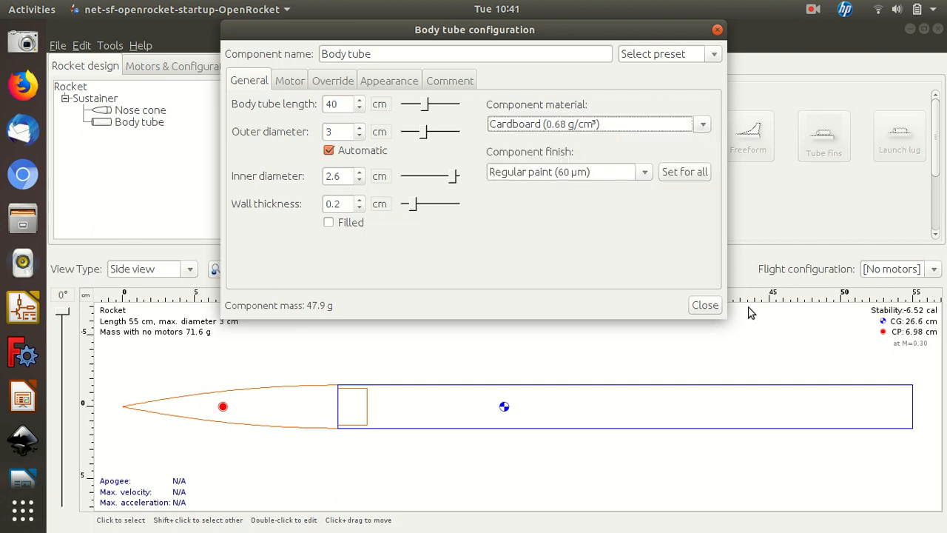
{"action": "left_click", "coordinate": [705, 306]}
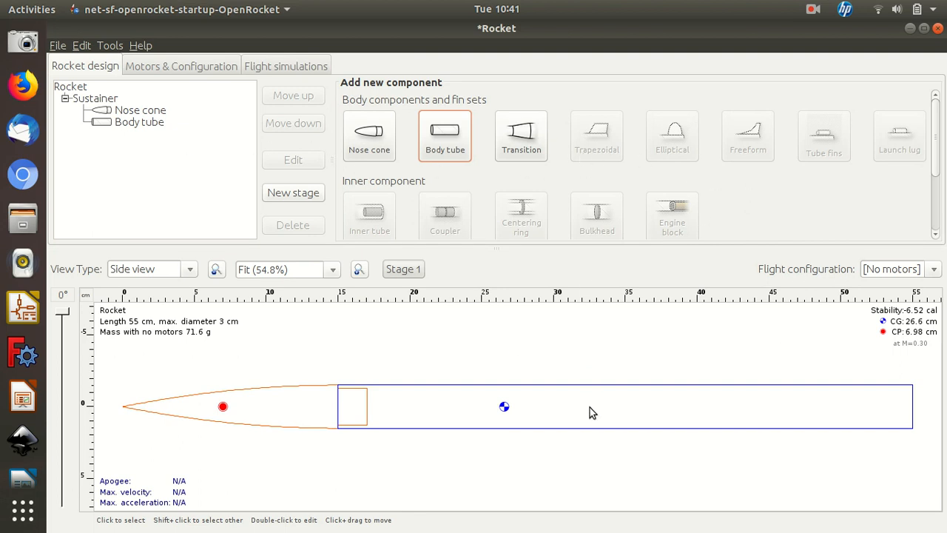
Compare which components can be attached to the body tube and to the nose cone
{"action": "left_click", "coordinate": [124, 122]}
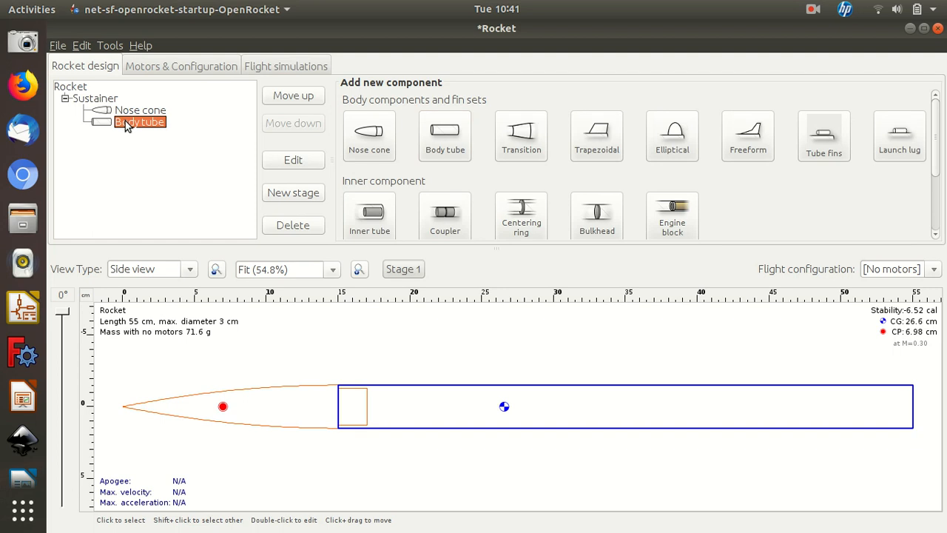
{"action": "mouse_move", "coordinate": [937, 148]}
{"action": "left_mouse_down"}
{"action": "mouse_move", "coordinate": [944, 265]}
{"action": "mouse_move", "coordinate": [945, 141]}
{"action": "left_mouse_up"}
{"action": "left_click", "coordinate": [124, 110]}
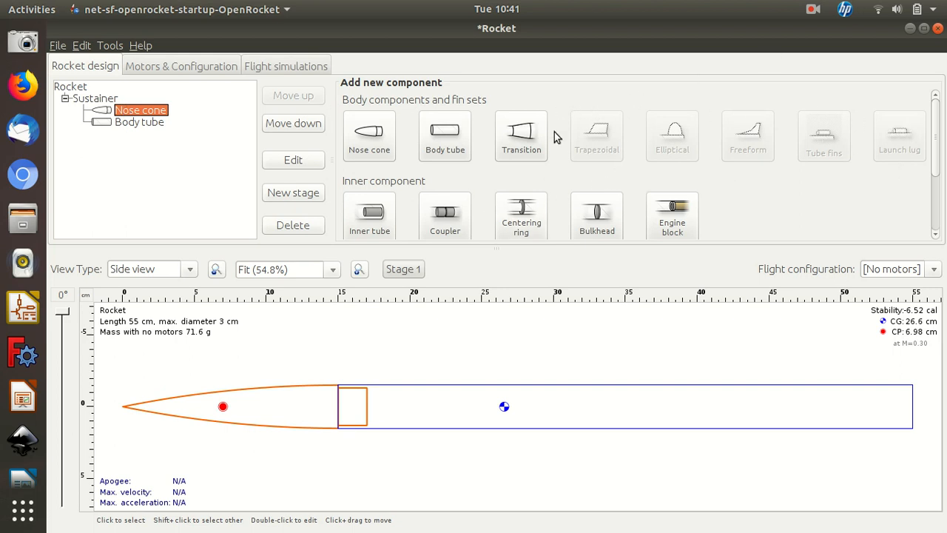
Add a trapezoidal fin set to the body tube and keep the fins in view beside its configuration
{"action": "left_click", "coordinate": [140, 122]}
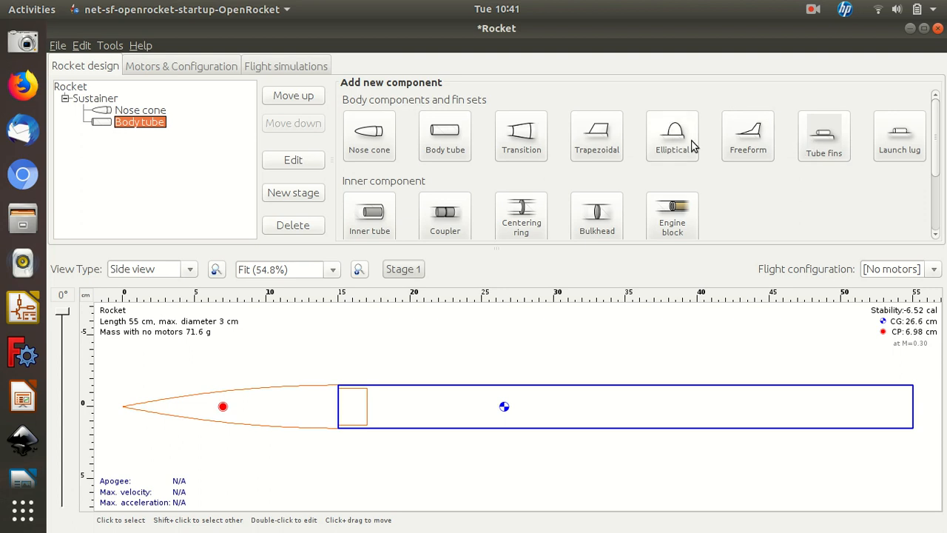
{"action": "left_click", "coordinate": [583, 153]}
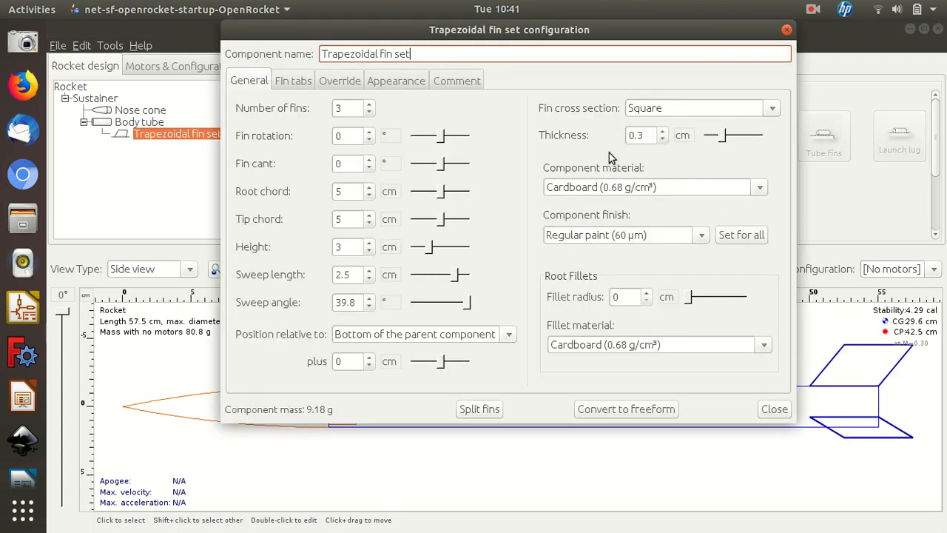
{"action": "left_click_drag", "start_coordinate": [633, 40], "coordinate": [538, 39]}
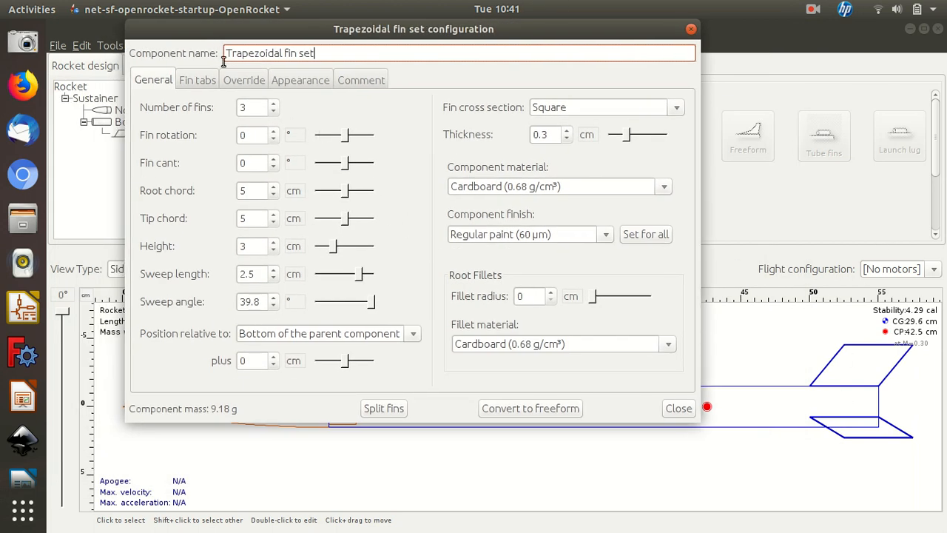
Try fin counts from 8 down to 1 on the trapezoidal fin set and return the number of fins to 3
{"action": "left_click", "coordinate": [274, 108]}
{"action": "left_click", "coordinate": [274, 104]}
{"action": "left_click", "coordinate": [274, 104]}
{"action": "left_click", "coordinate": [274, 104]}
{"action": "left_click", "coordinate": [274, 105]}
{"action": "left_click", "coordinate": [274, 104]}
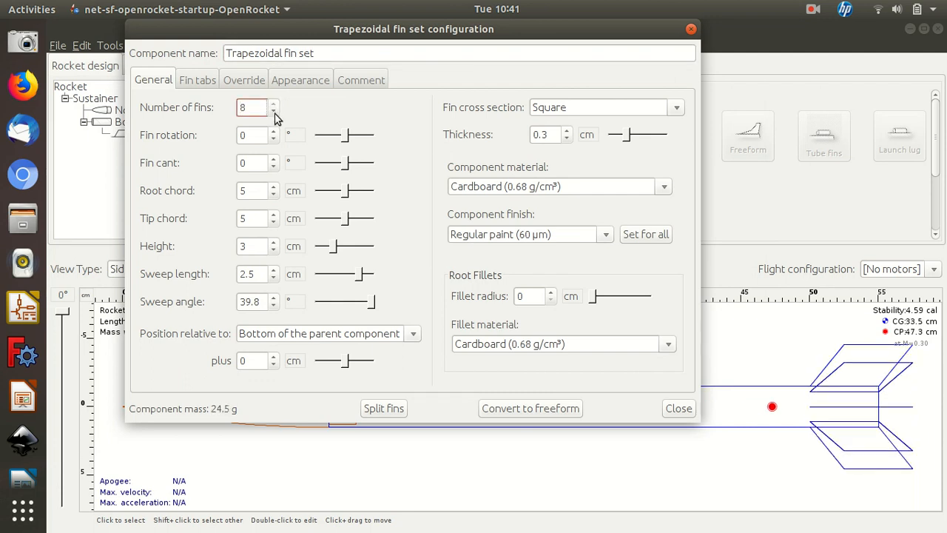
{"action": "left_click", "coordinate": [274, 112]}
{"action": "left_click", "coordinate": [273, 111]}
{"action": "left_click", "coordinate": [274, 112]}
{"action": "left_click", "coordinate": [273, 112]}
{"action": "left_click", "coordinate": [274, 112]}
{"action": "left_click", "coordinate": [274, 112]}
{"action": "left_click", "coordinate": [273, 112]}
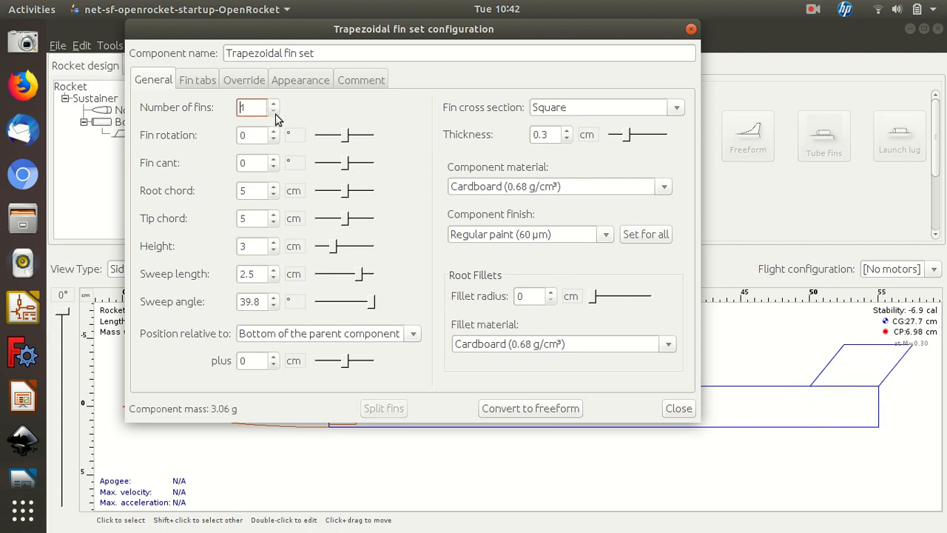
{"action": "left_click", "coordinate": [274, 104]}
{"action": "left_click", "coordinate": [274, 104]}
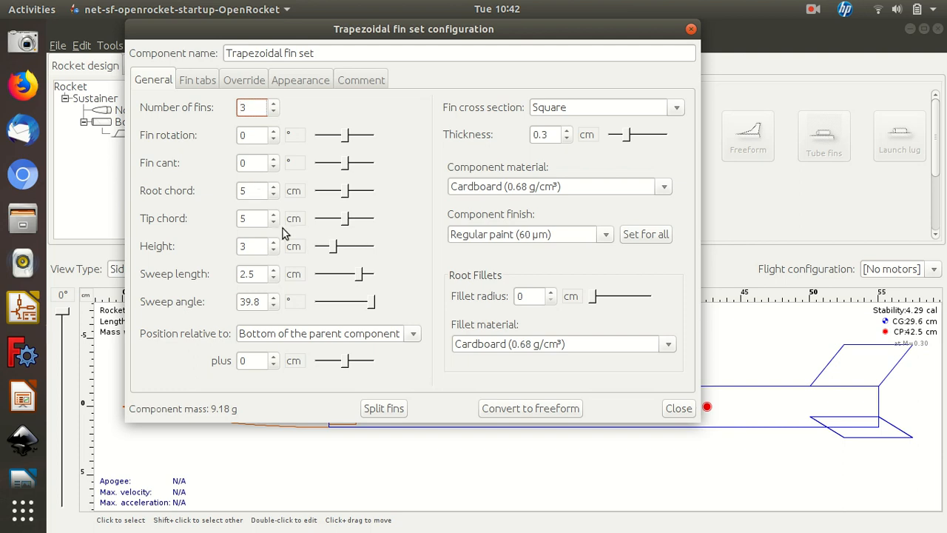
Set the trapezoidal fins' root chord to 4 cm and their tip chord to 3 cm
{"action": "left_click", "coordinate": [254, 191]}
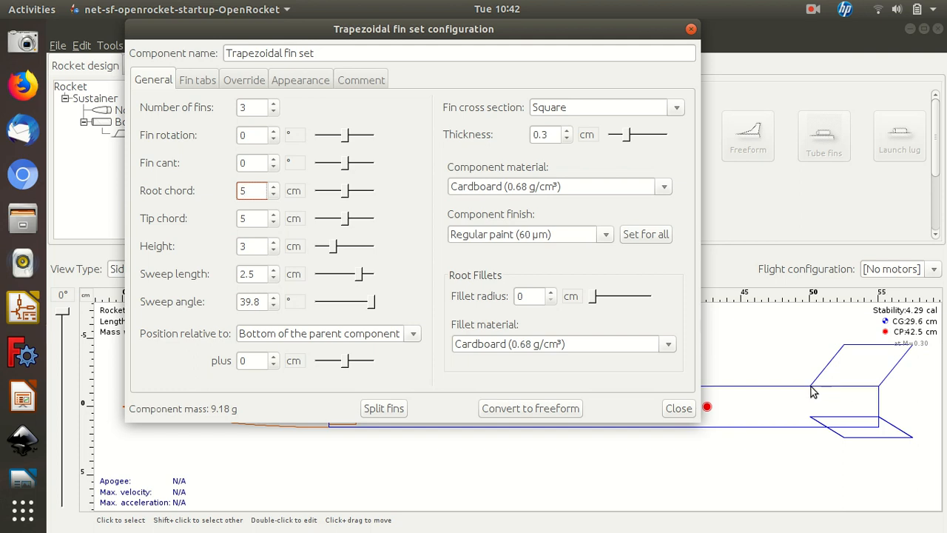
{"action": "left_click", "coordinate": [274, 194]}
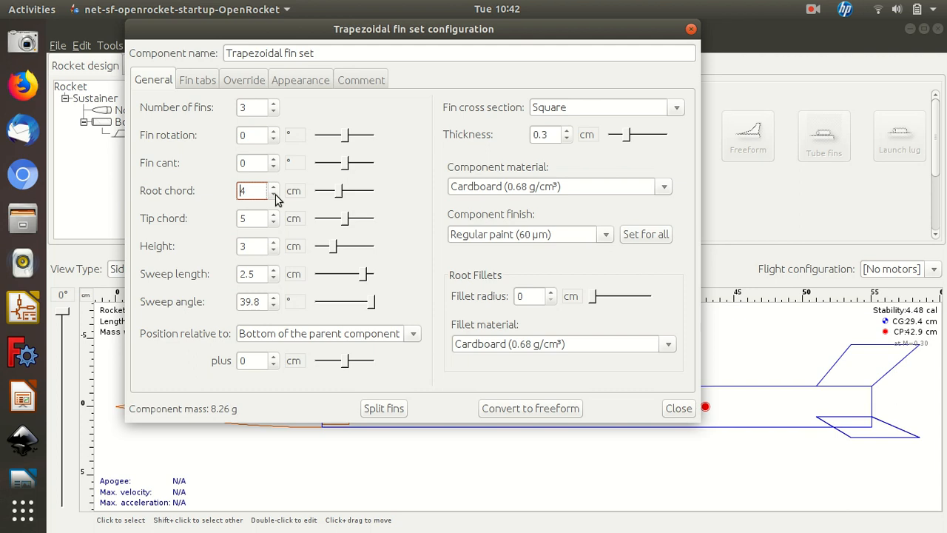
{"action": "left_click", "coordinate": [273, 195]}
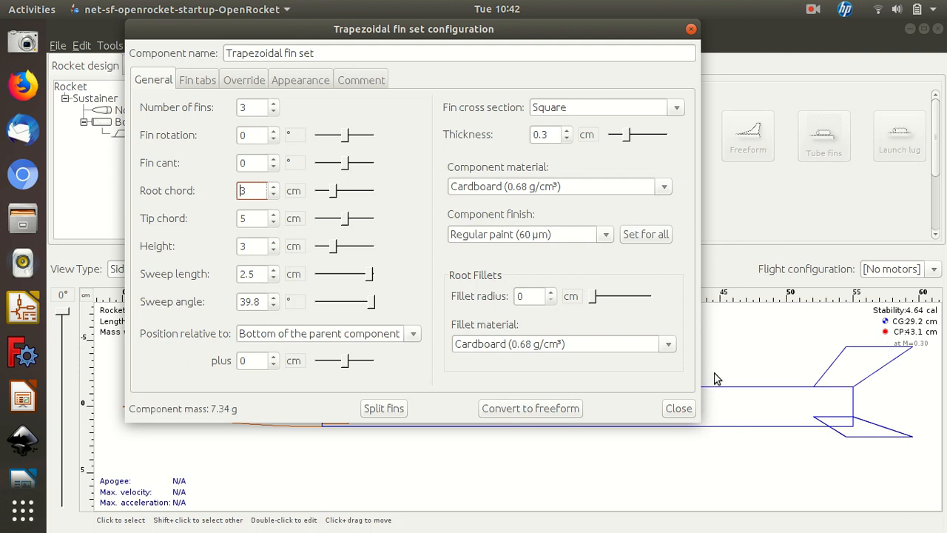
{"action": "key", "text": "Tab"}
{"action": "type", "text": "3"}
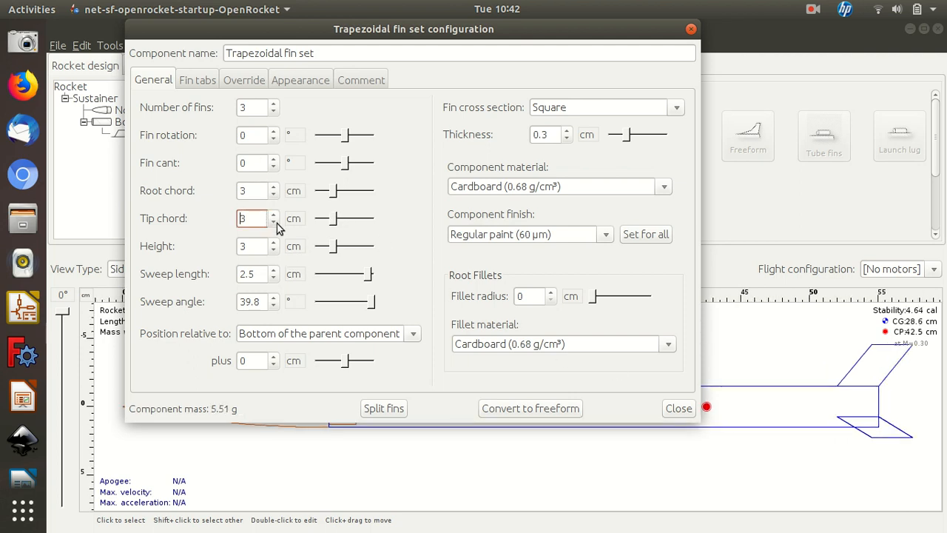
{"action": "left_click", "coordinate": [273, 187]}
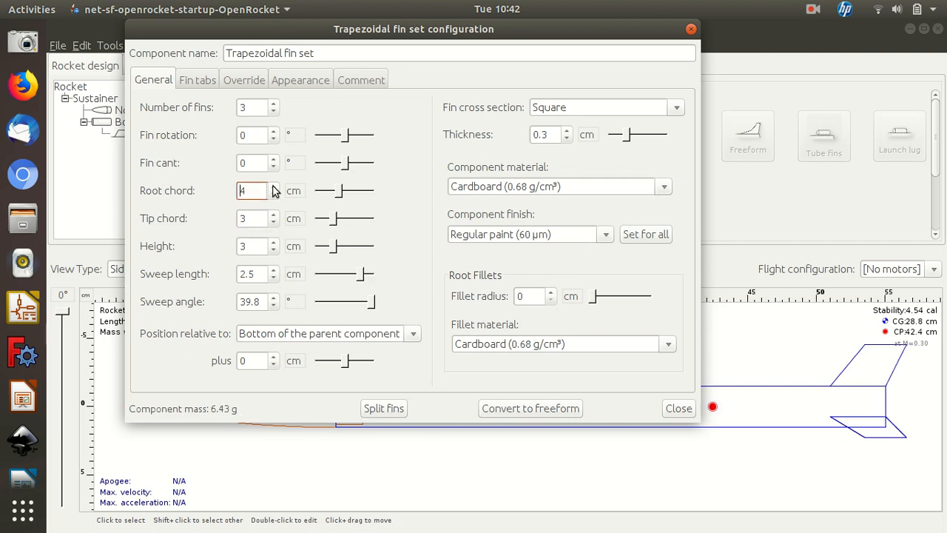
Set the height of the trapezoidal fins to 2.5 cm
{"action": "left_click", "coordinate": [264, 246]}
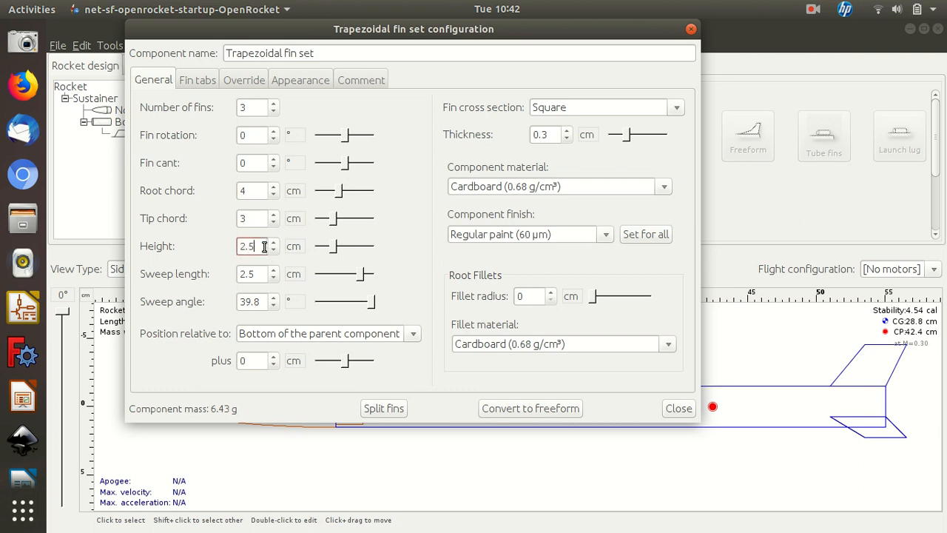
{"action": "type", "text": "2.5"}
{"action": "key", "text": "Return"}
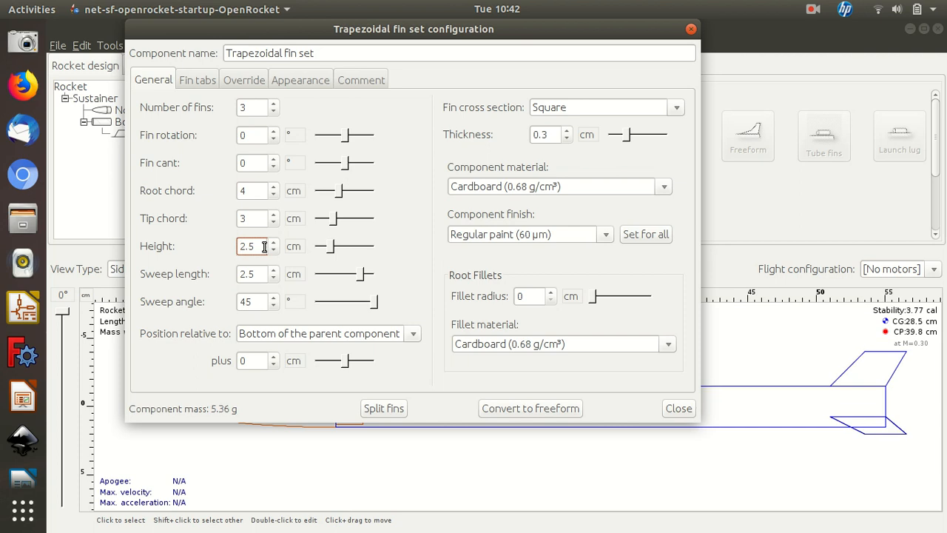
Set the trapezoidal fin set's component material to Balsa (0.17 g/cm³)
{"action": "left_click", "coordinate": [622, 189]}
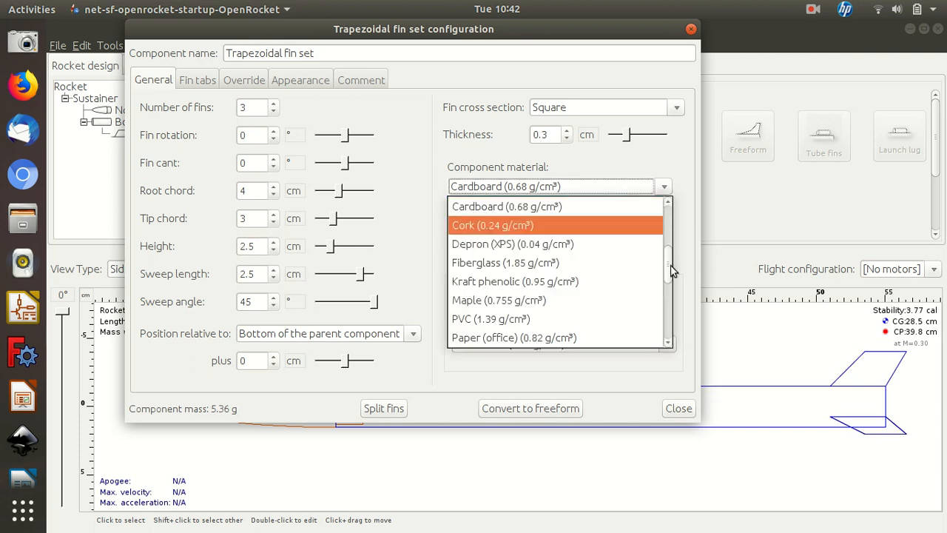
{"action": "left_click_drag", "start_coordinate": [670, 270], "coordinate": [615, 235]}
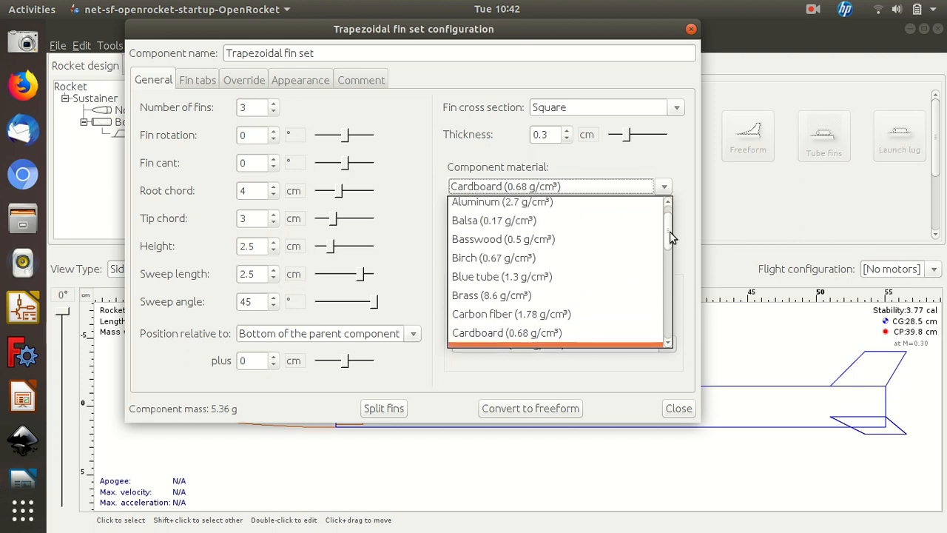
{"action": "left_click", "coordinate": [578, 223]}
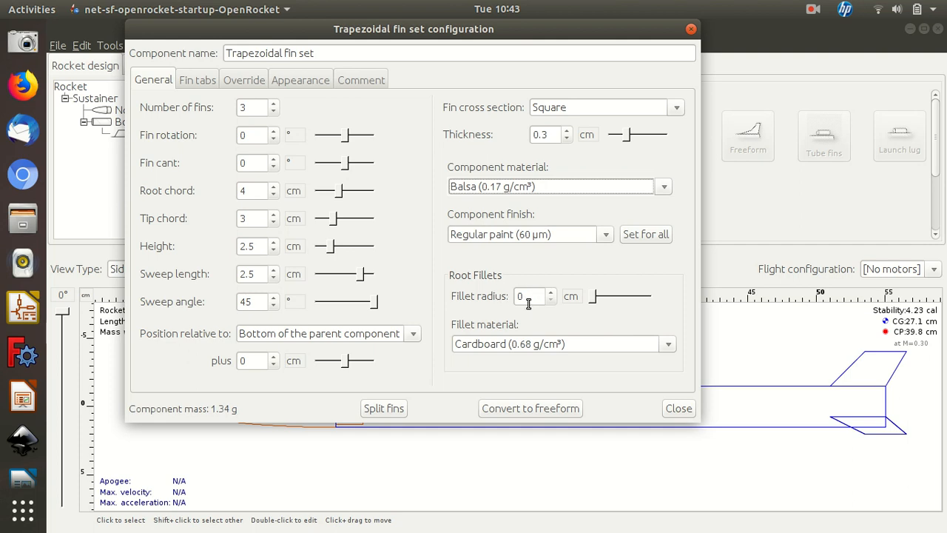
Set the fillet material of the trapezoidal fin set's root fillets to Fiberglass (1.85 g/cm³)
{"action": "left_click", "coordinate": [667, 345]}
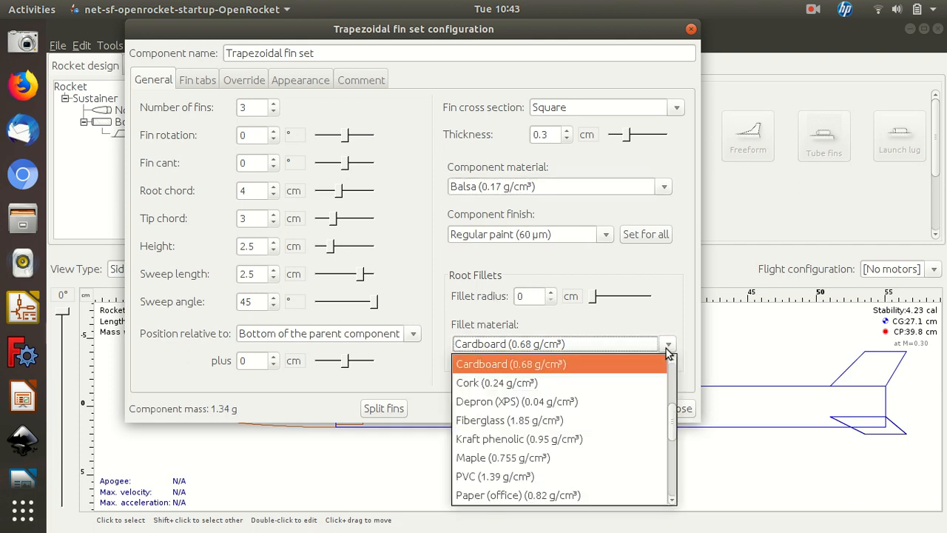
{"action": "left_click", "coordinate": [564, 420]}
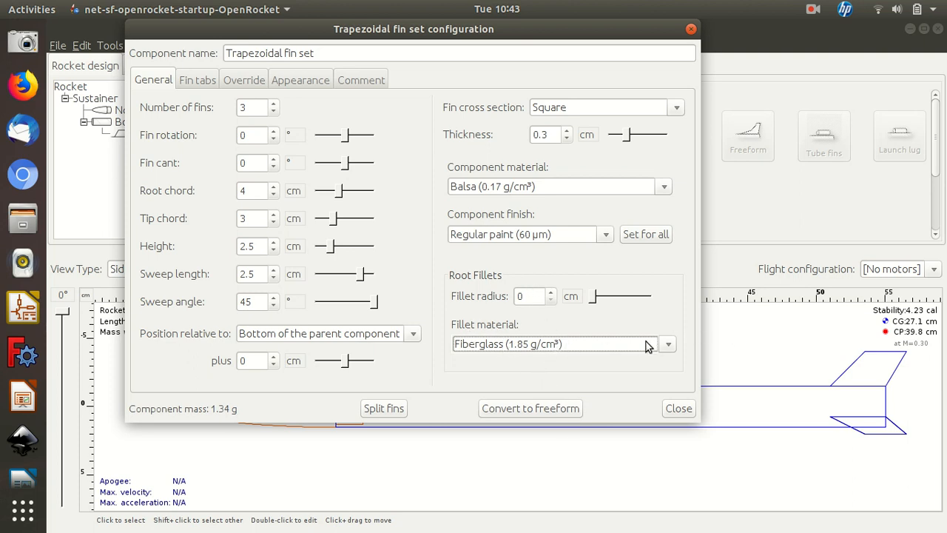
{"action": "left_click", "coordinate": [668, 344]}
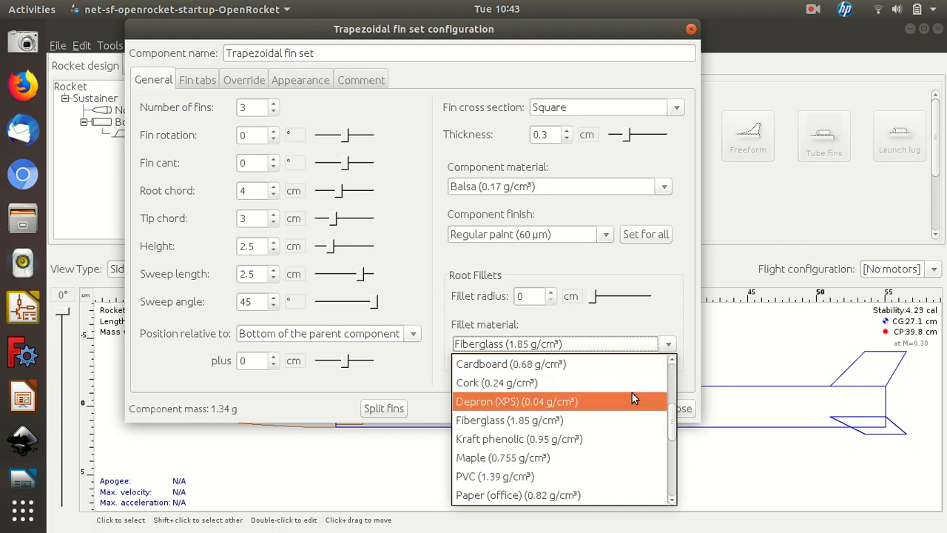
{"action": "left_click", "coordinate": [632, 310]}
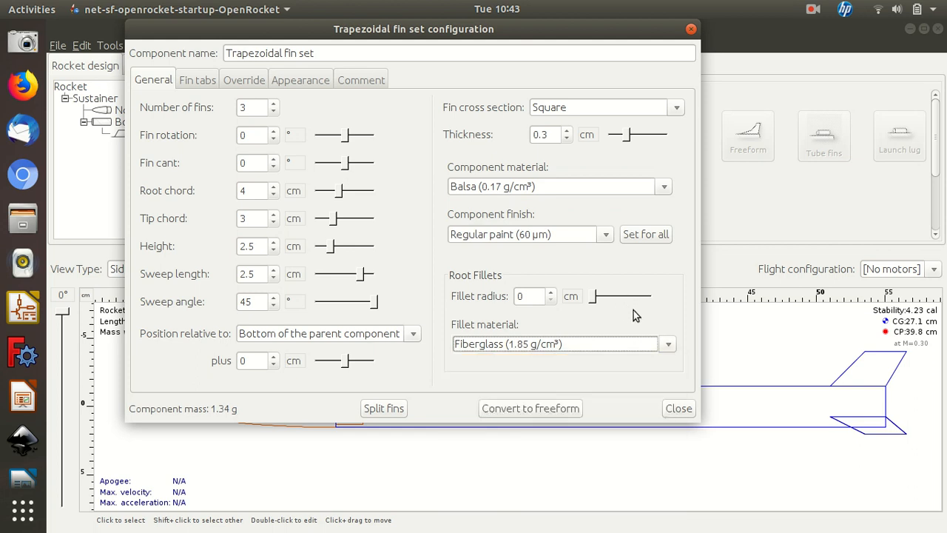
Set the thickness of the trapezoidal fins to 0.2 cm
{"action": "left_click", "coordinate": [676, 108]}
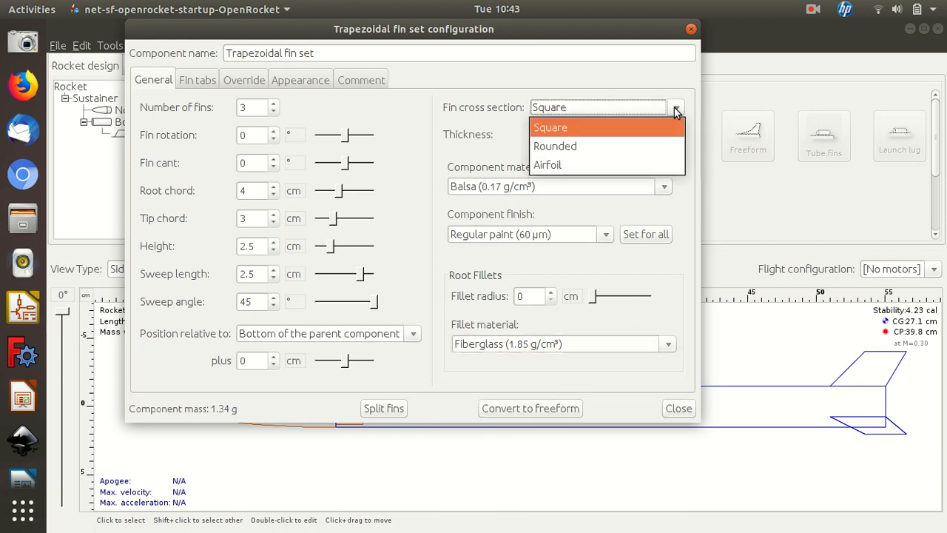
{"action": "left_click", "coordinate": [675, 108]}
{"action": "left_click", "coordinate": [676, 110]}
{"action": "left_click", "coordinate": [675, 110]}
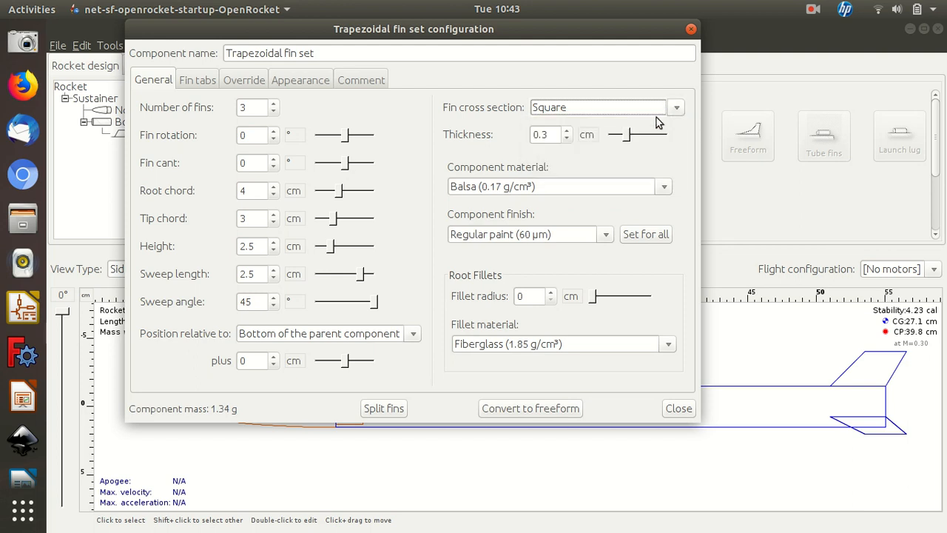
{"action": "left_click", "coordinate": [545, 134]}
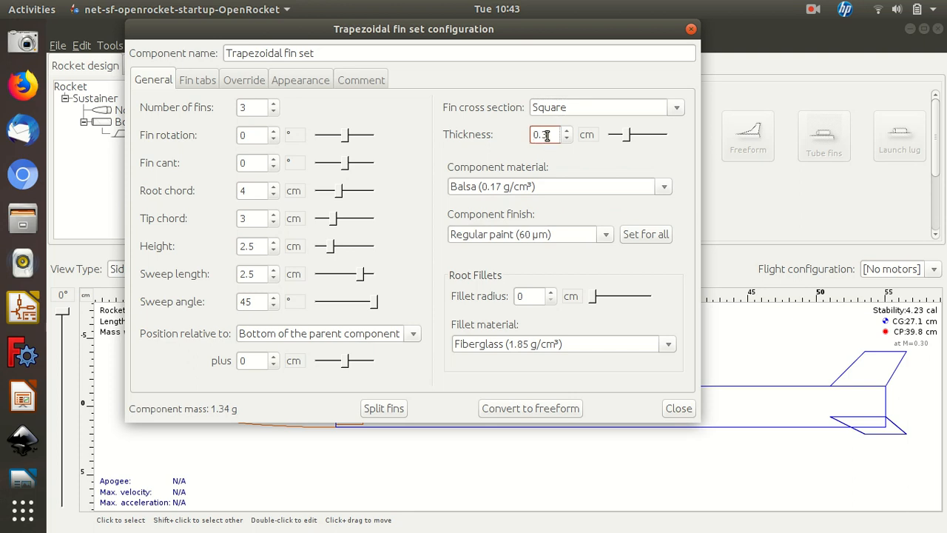
{"action": "key", "text": "Return"}
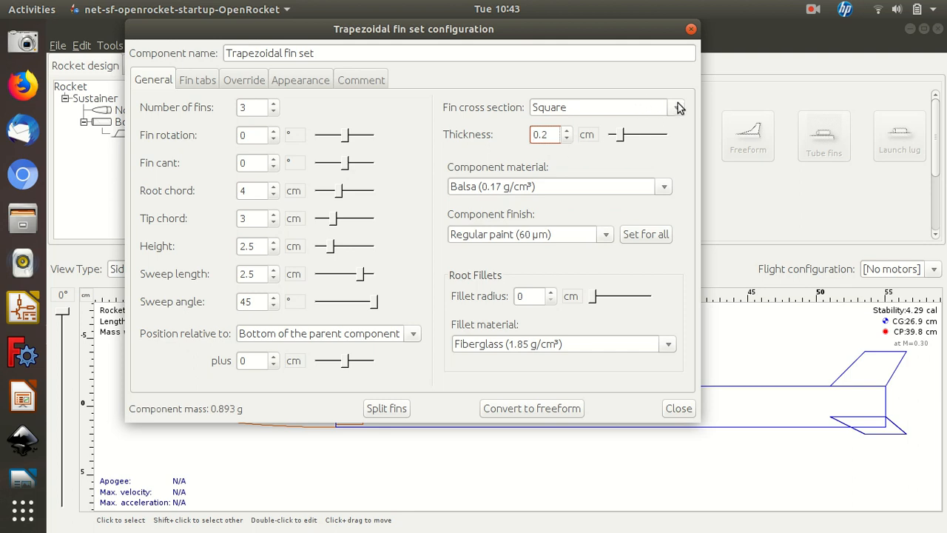
Change the fin cross section to Rounded and close the trapezoidal fin set configuration
{"action": "left_click", "coordinate": [572, 107]}
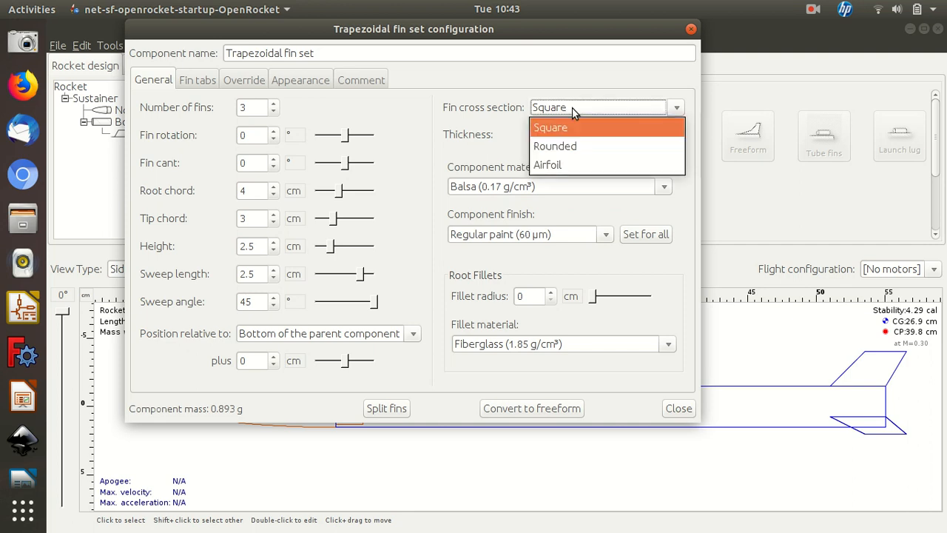
{"action": "left_click", "coordinate": [575, 146]}
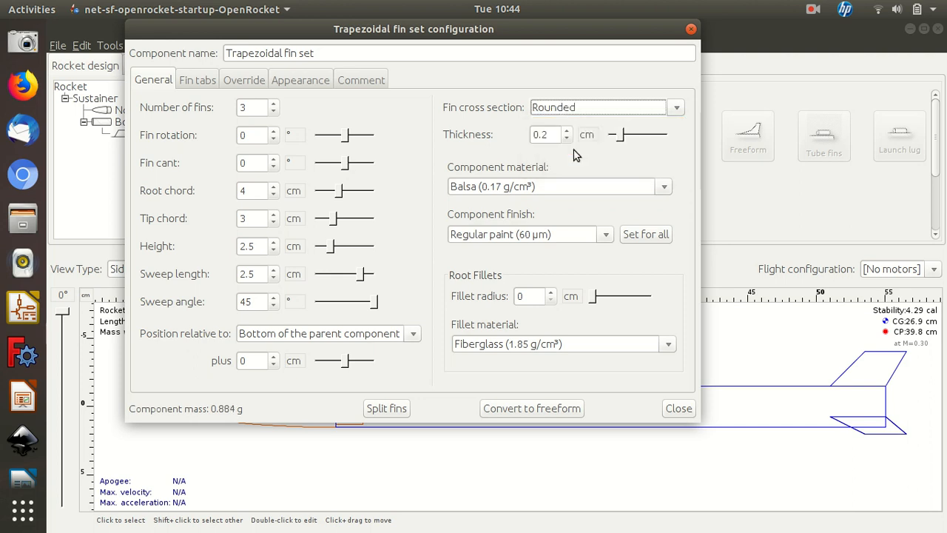
{"action": "left_click", "coordinate": [678, 411]}
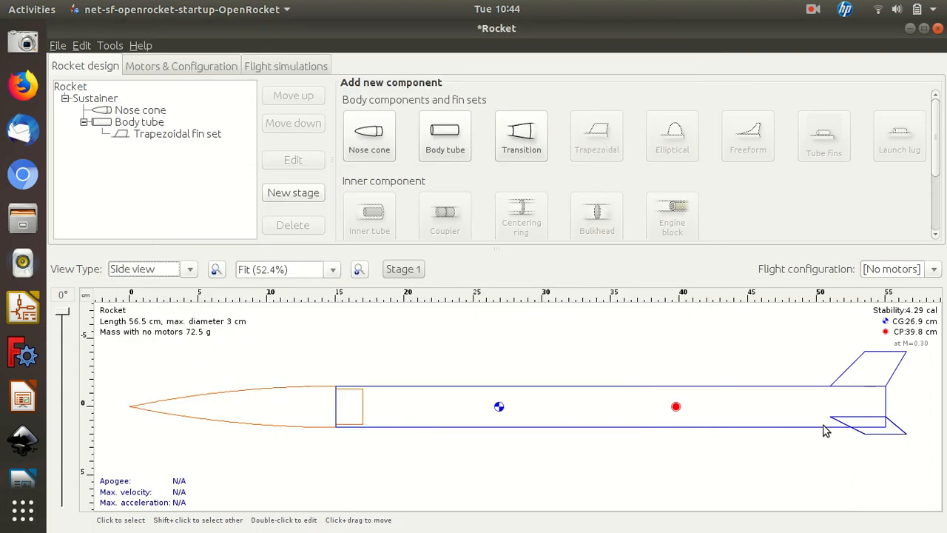
Inspect the rocket from different angles in the 3D Figure and 3D Finished views, and return to Side view
{"action": "left_click", "coordinate": [191, 274]}
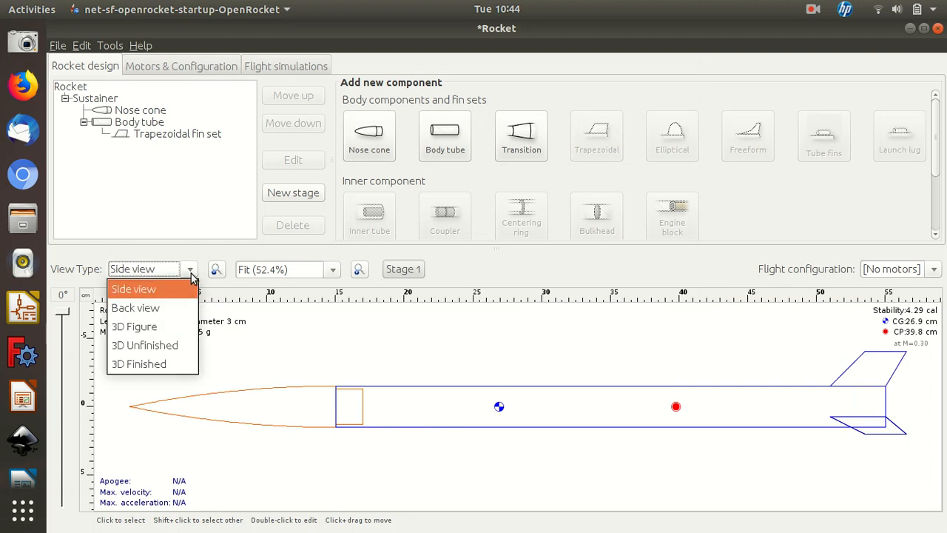
{"action": "left_click", "coordinate": [161, 328]}
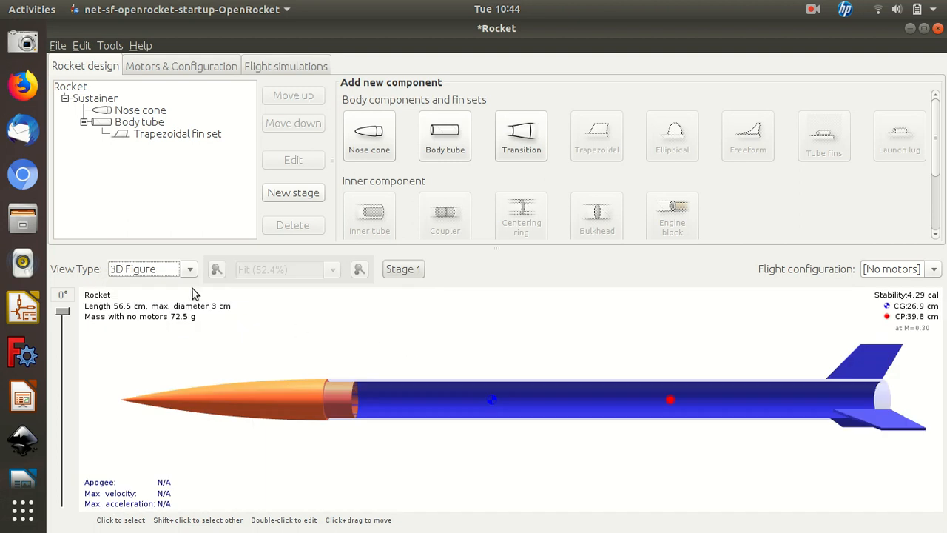
{"action": "left_click_drag", "start_coordinate": [525, 420], "coordinate": [499, 457]}
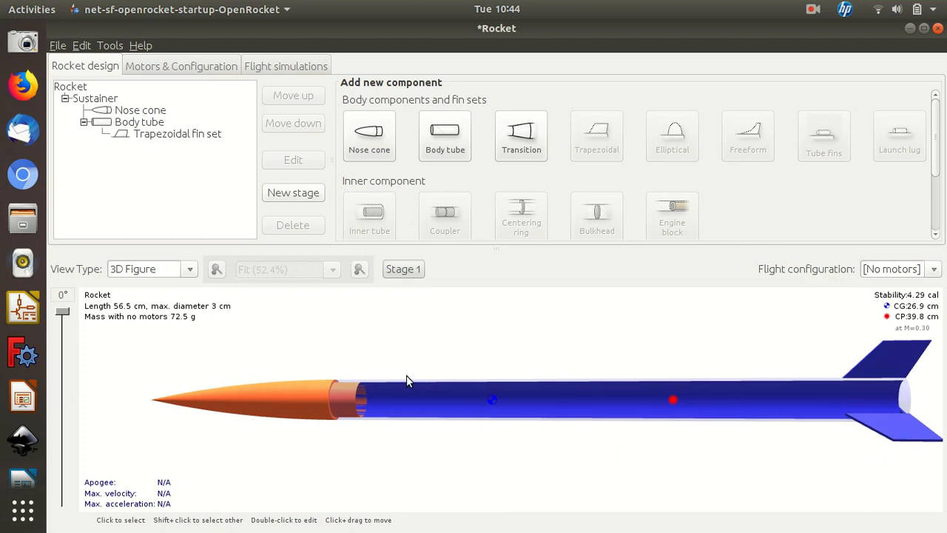
{"action": "left_click", "coordinate": [188, 268]}
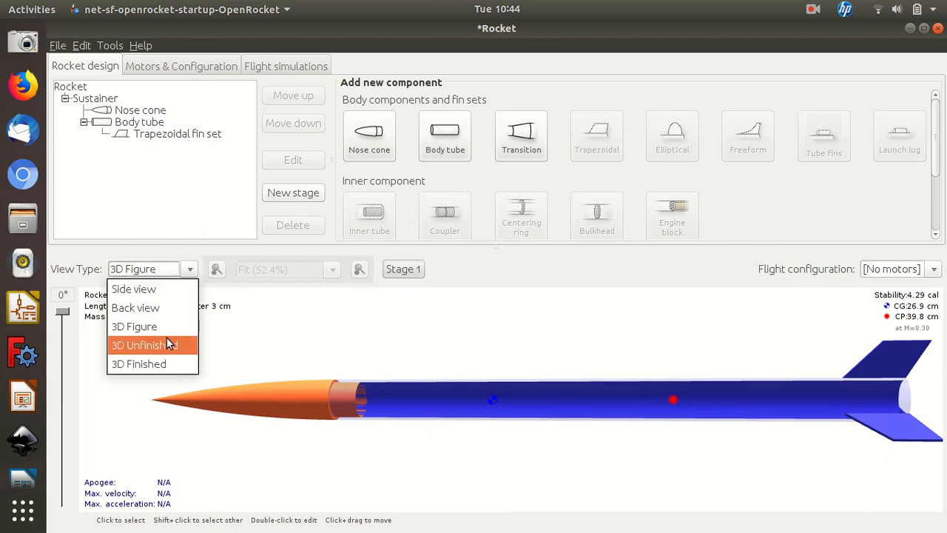
{"action": "left_click", "coordinate": [172, 361]}
{"action": "left_click_drag", "start_coordinate": [375, 486], "coordinate": [390, 454]}
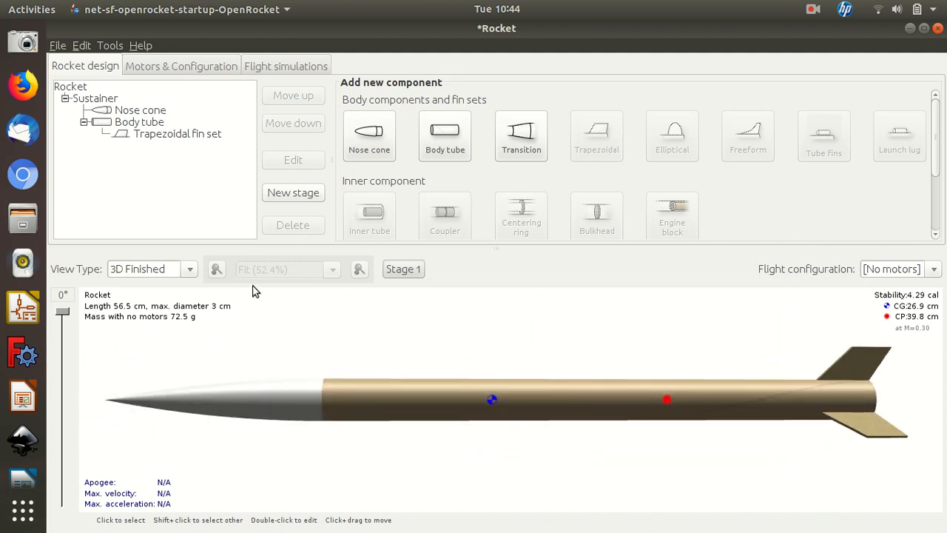
{"action": "left_click", "coordinate": [190, 269]}
{"action": "left_click", "coordinate": [172, 288]}
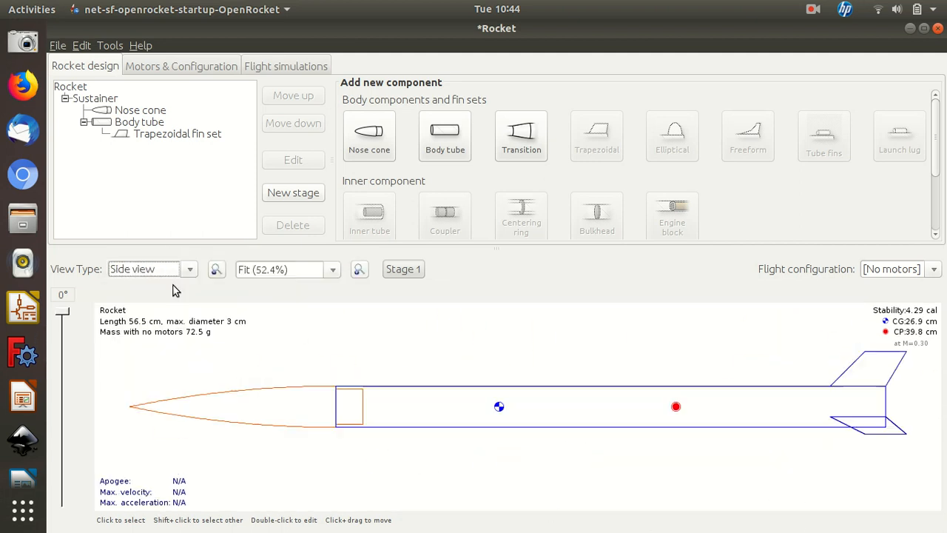
Add an inner tube inside the body tube and set its length to 10 cm
{"action": "left_click", "coordinate": [739, 387]}
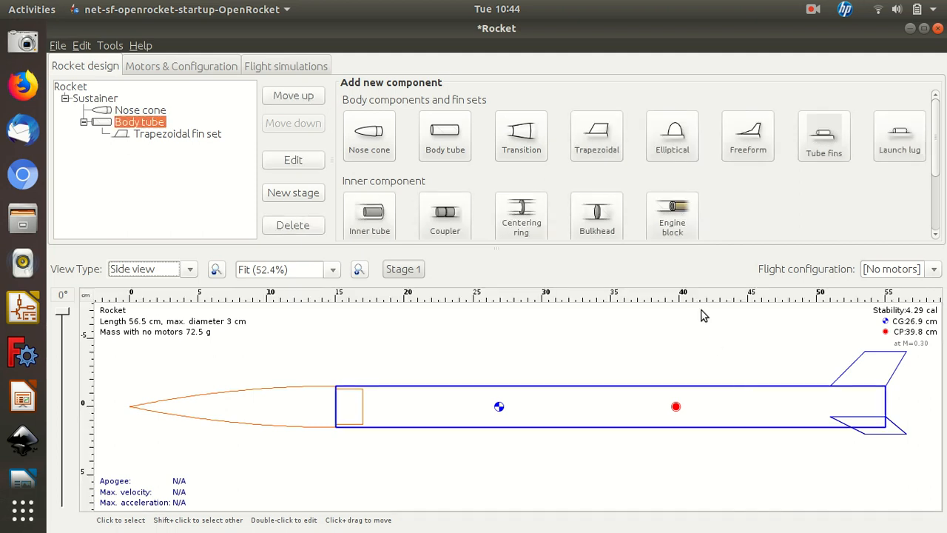
{"action": "scroll", "coordinate": [872, 156], "scroll_direction": "down", "scroll_amount": 1}
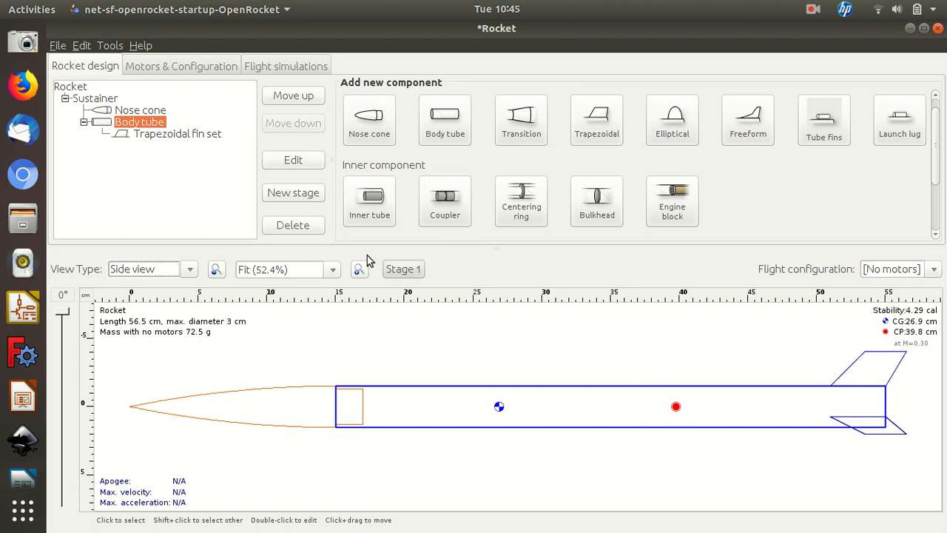
{"action": "left_click", "coordinate": [386, 210]}
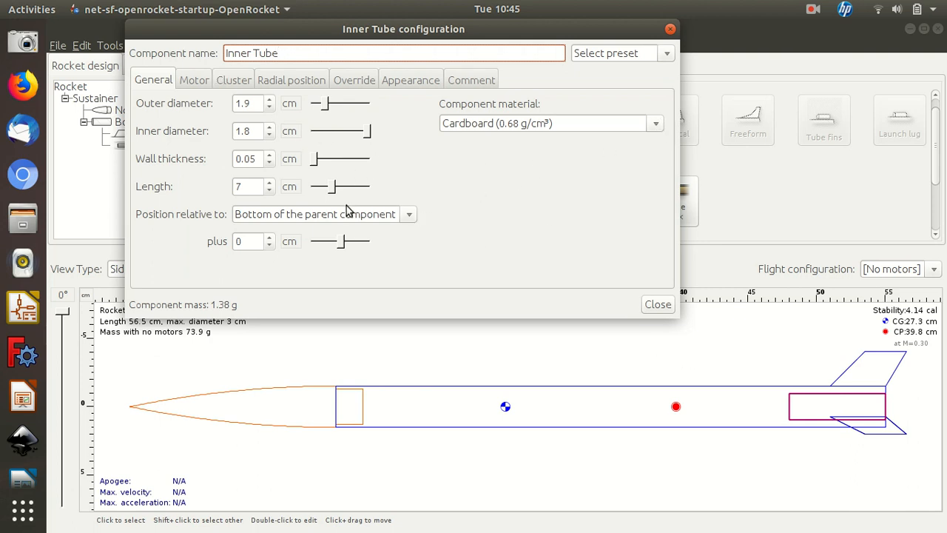
{"action": "left_click", "coordinate": [270, 188]}
{"action": "left_click", "coordinate": [270, 184]}
{"action": "left_click", "coordinate": [270, 183]}
{"action": "left_click", "coordinate": [270, 183]}
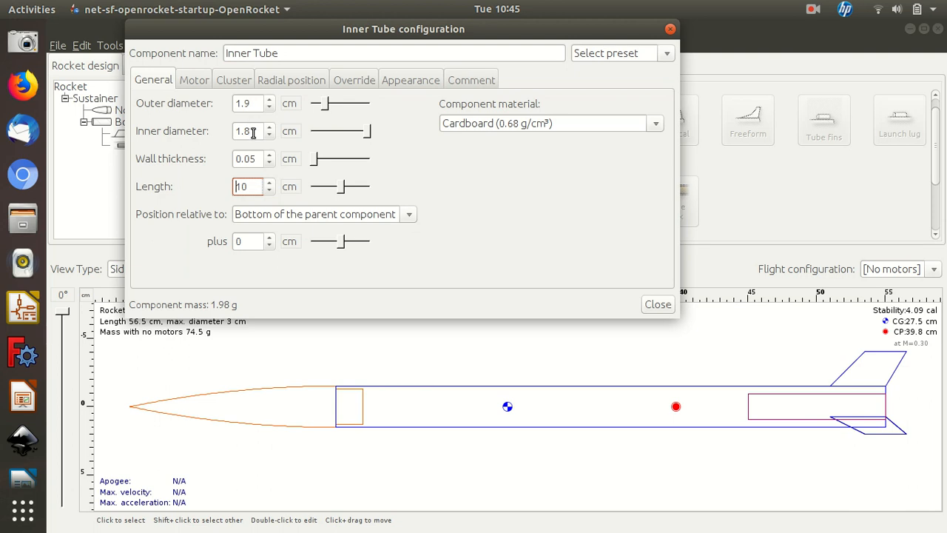
{"action": "left_click_drag", "start_coordinate": [253, 131], "coordinate": [238, 131]}
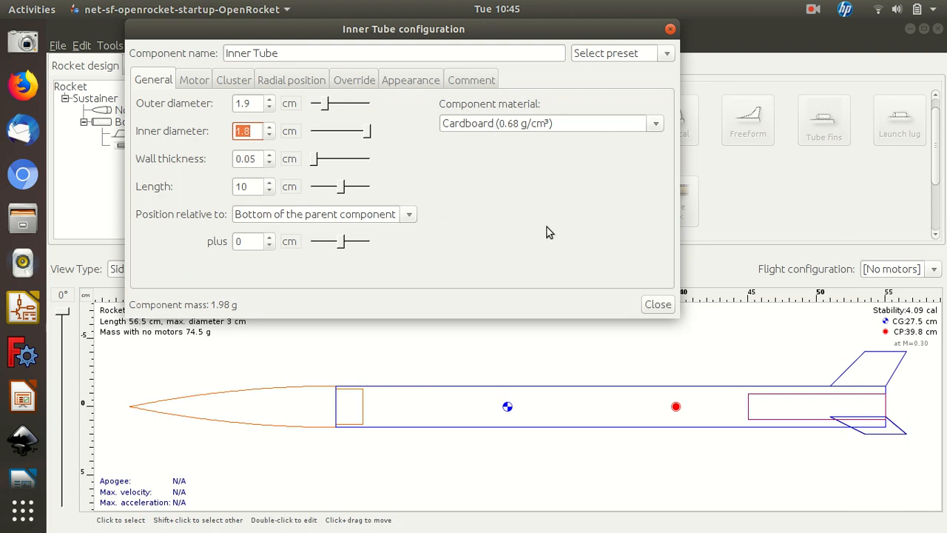
{"action": "left_click", "coordinate": [506, 124]}
{"action": "left_click", "coordinate": [507, 124]}
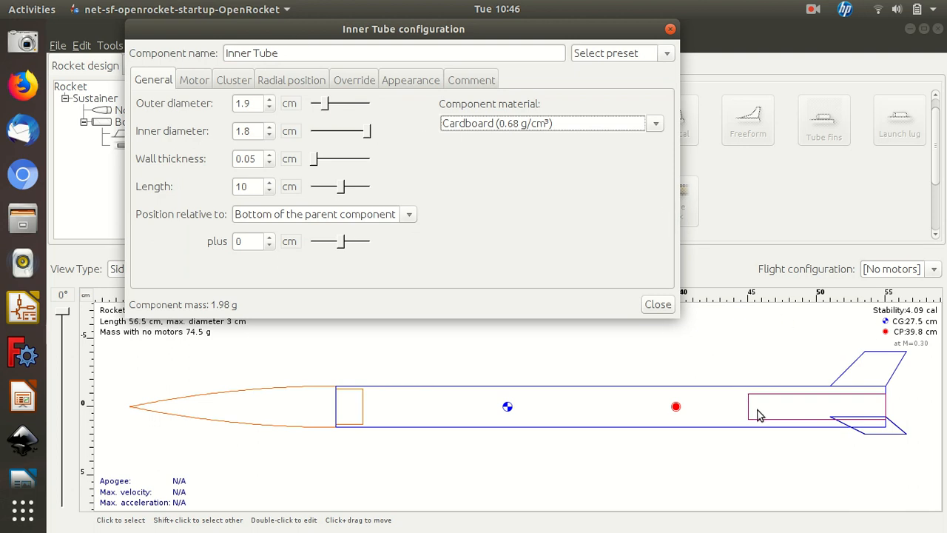
Make the inner tube a motor mount with a motor overhang of 0 cm and close its configuration
{"action": "left_click", "coordinate": [190, 81]}
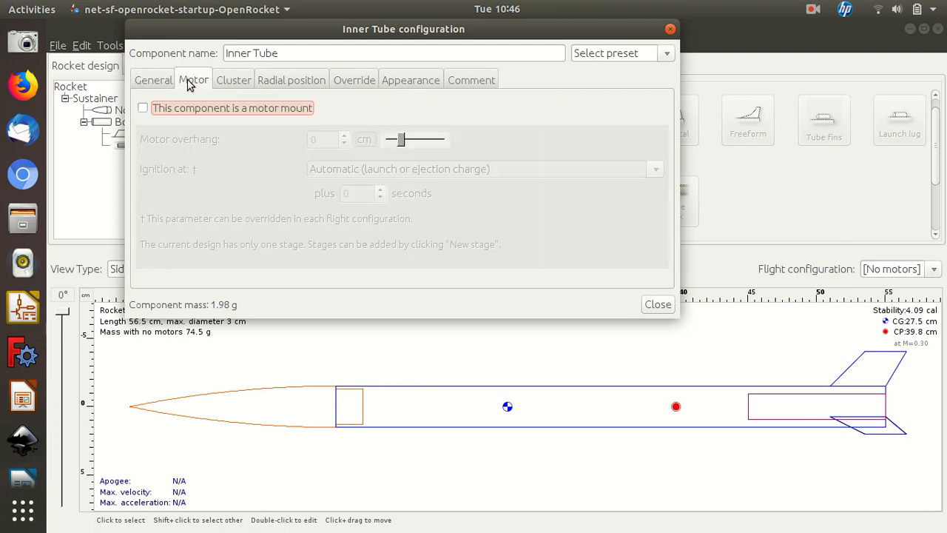
{"action": "left_click", "coordinate": [143, 109]}
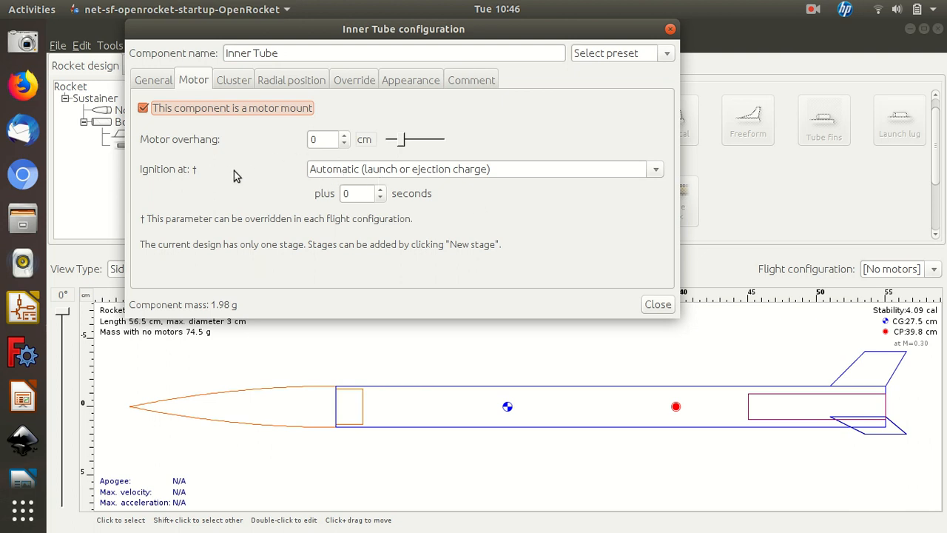
{"action": "left_click", "coordinate": [344, 137]}
{"action": "left_click", "coordinate": [344, 143]}
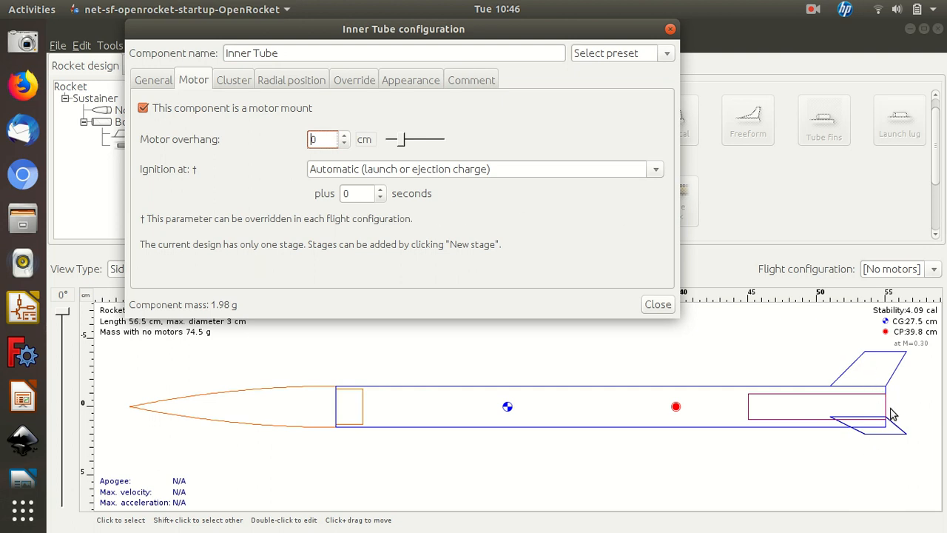
{"action": "left_click", "coordinate": [658, 305]}
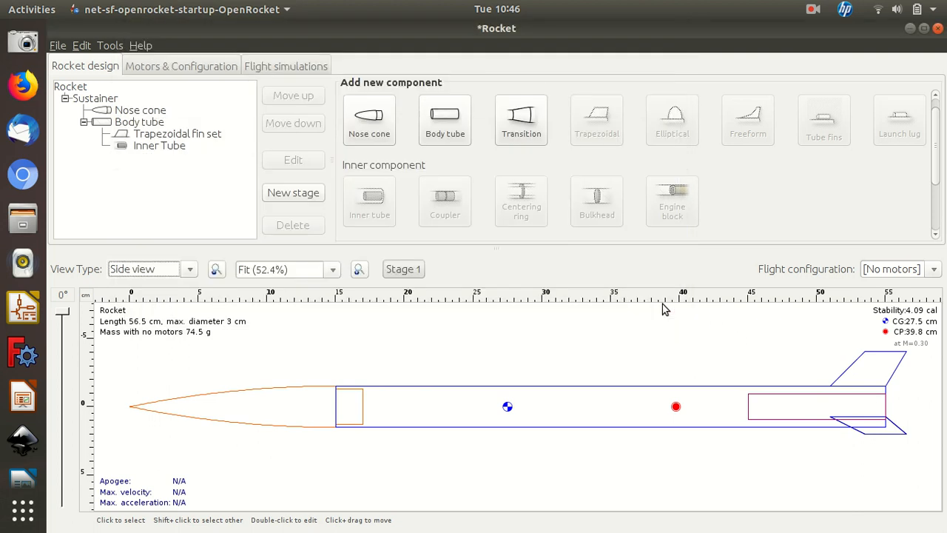
{"action": "left_click", "coordinate": [783, 397]}
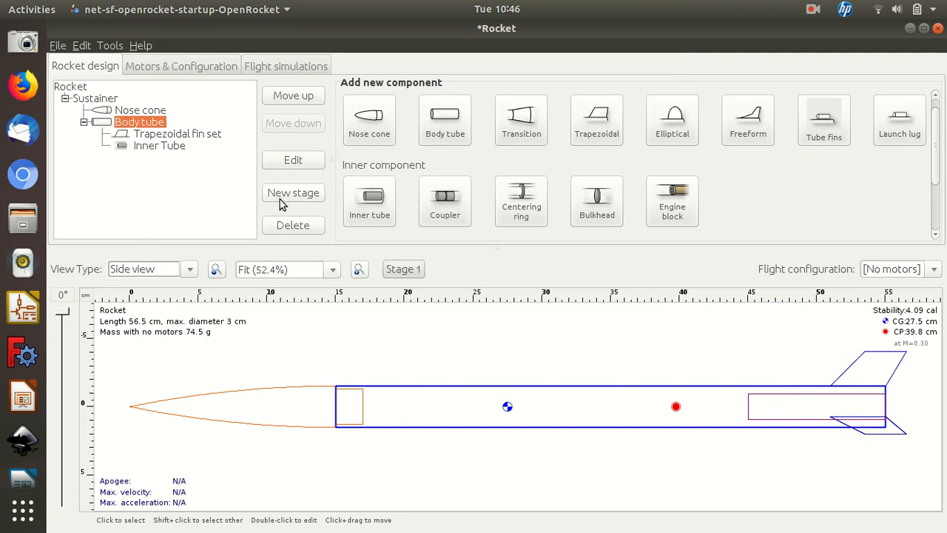
{"action": "left_click", "coordinate": [174, 152]}
{"action": "left_click", "coordinate": [175, 148]}
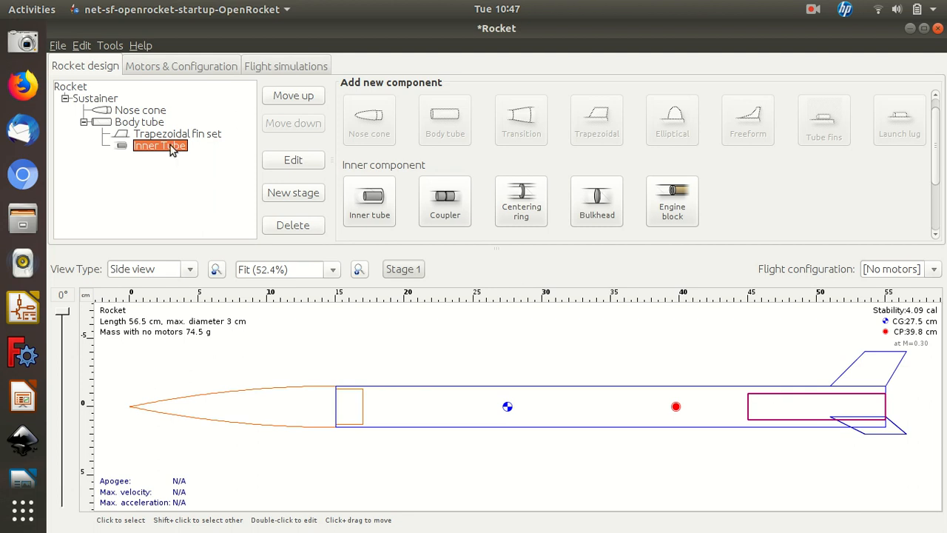
{"action": "left_click", "coordinate": [532, 208]}
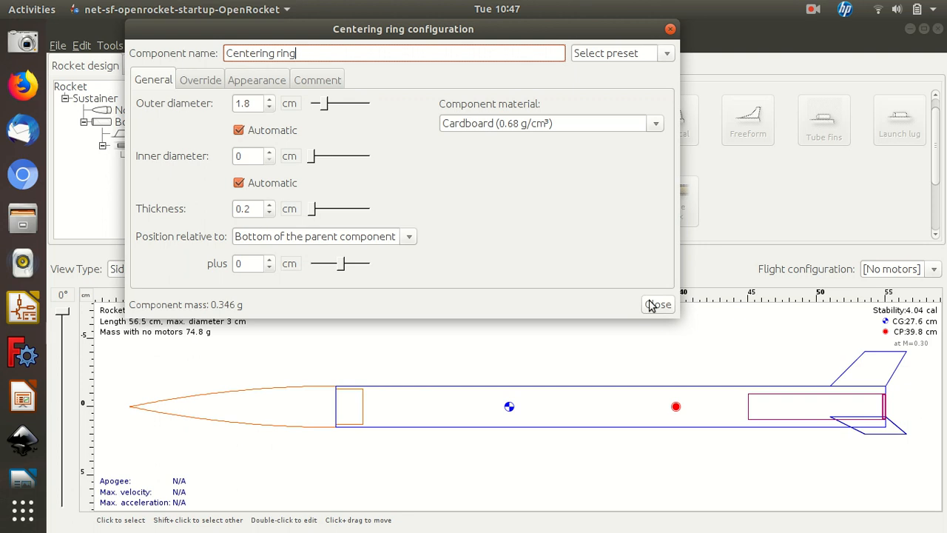
{"action": "left_click", "coordinate": [648, 303]}
{"action": "left_click", "coordinate": [201, 159]}
{"action": "key", "text": "Delete"}
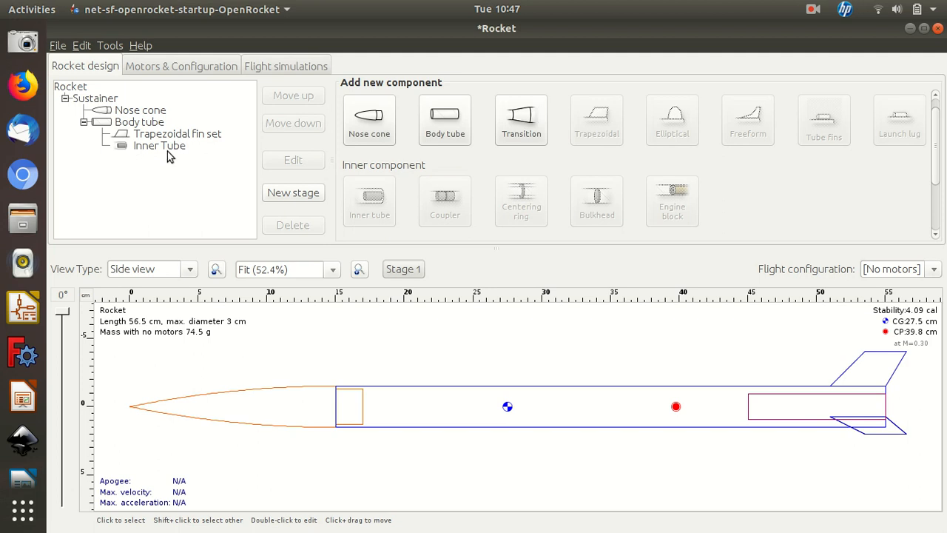
Add a centering ring to the body tube and set its thickness to 0.3 cm
{"action": "left_click", "coordinate": [144, 121]}
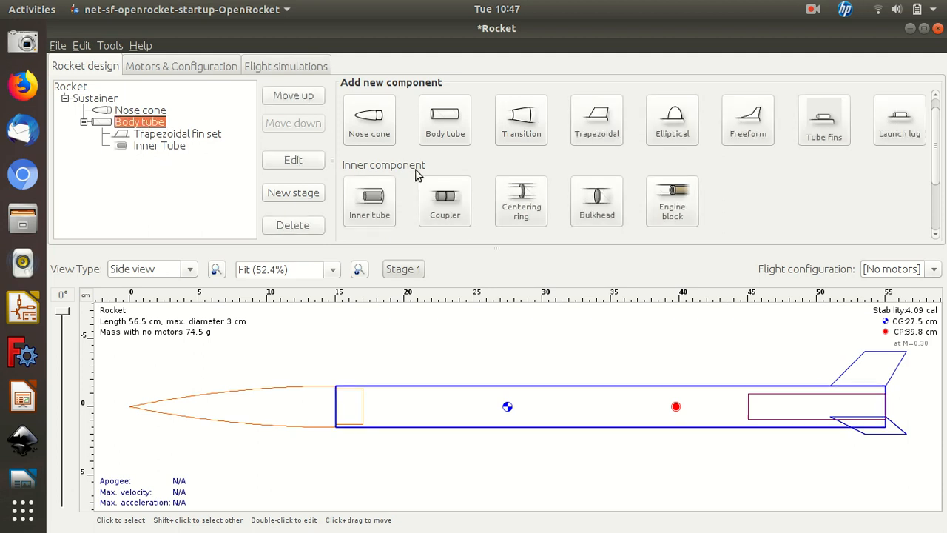
{"action": "left_click", "coordinate": [527, 207]}
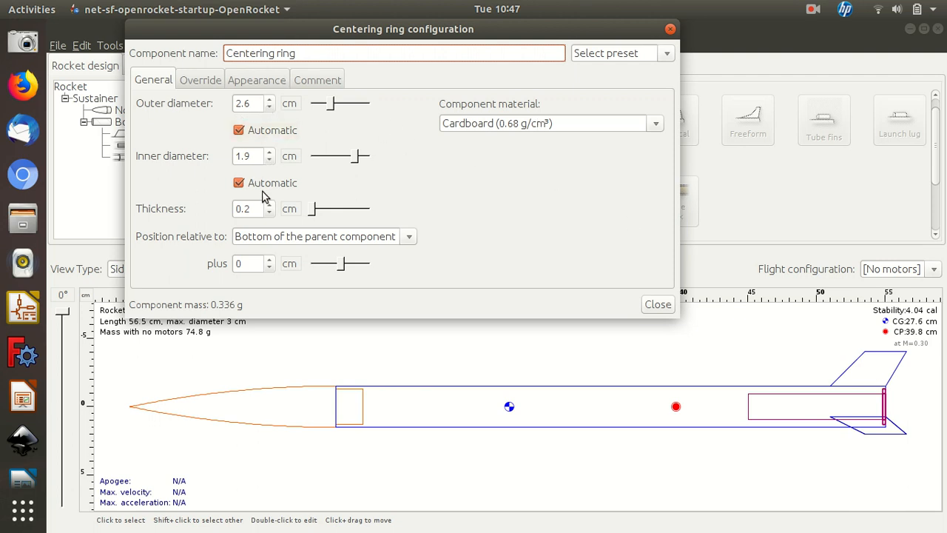
{"action": "left_click", "coordinate": [253, 209]}
{"action": "key", "text": "BackSpace"}
{"action": "type", "text": "3"}
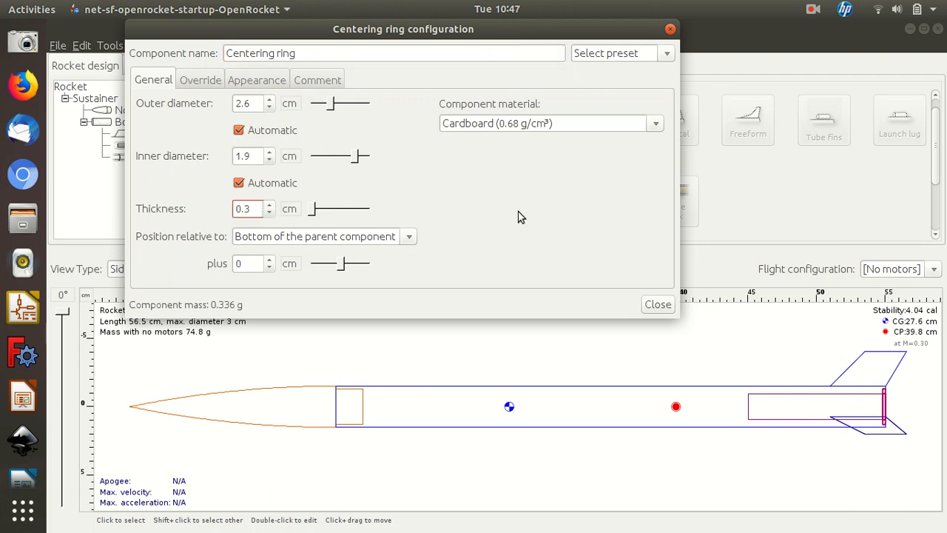
Set the centering ring's material to Balsa (0.17 g/cm³) and close its configuration
{"action": "left_click", "coordinate": [545, 125]}
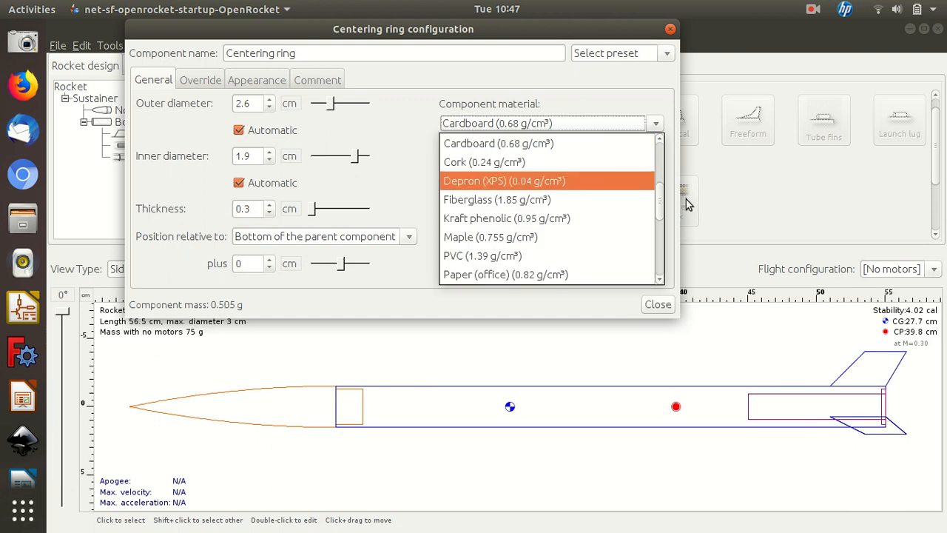
{"action": "left_click_drag", "start_coordinate": [661, 205], "coordinate": [668, 157]}
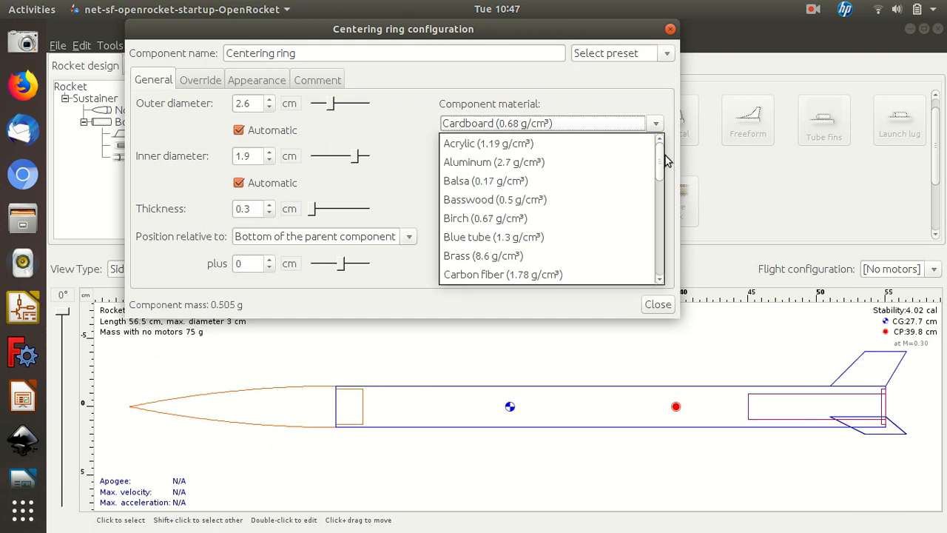
{"action": "left_click", "coordinate": [564, 187]}
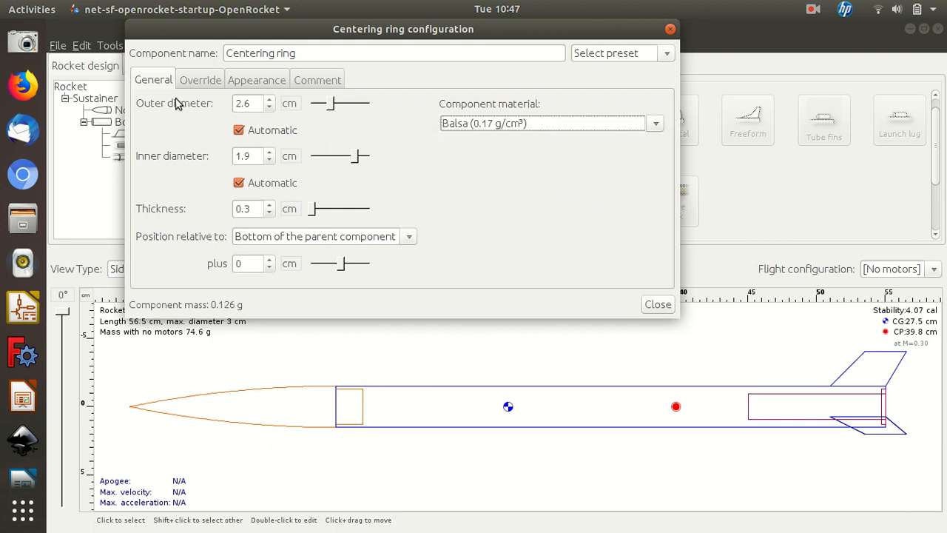
{"action": "left_click", "coordinate": [658, 304]}
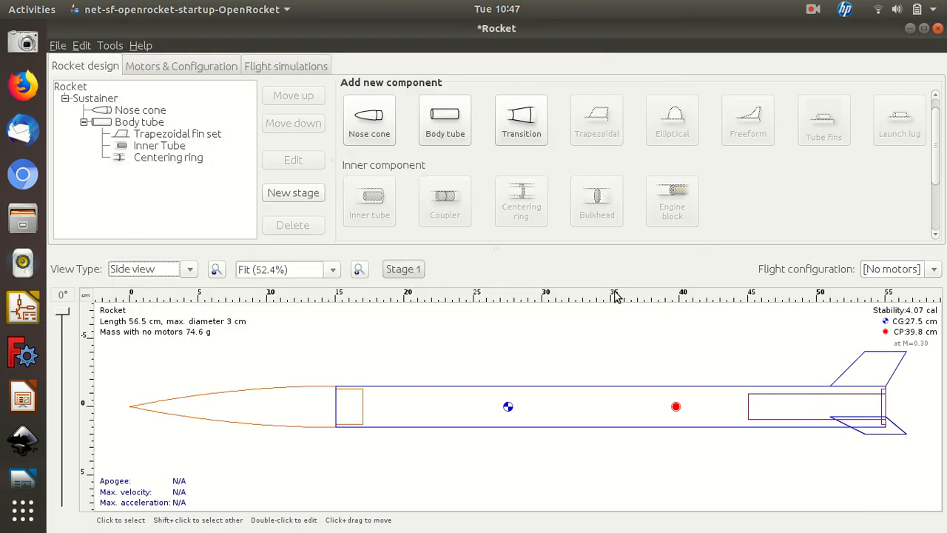
Duplicate the balsa centering ring inside the body tube and open the copy's configuration
{"action": "left_click", "coordinate": [192, 163]}
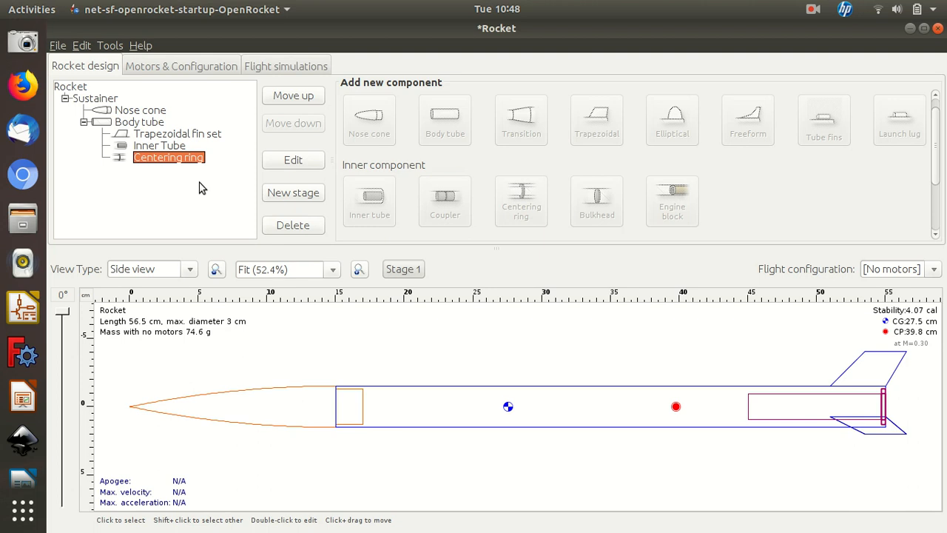
{"action": "key", "text": "ctrl+v"}
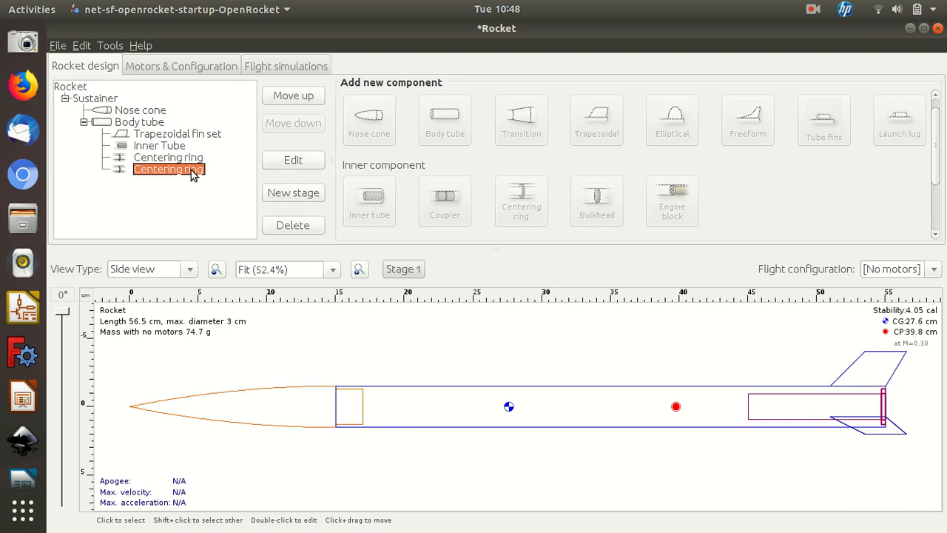
{"action": "double_click", "coordinate": [191, 170]}
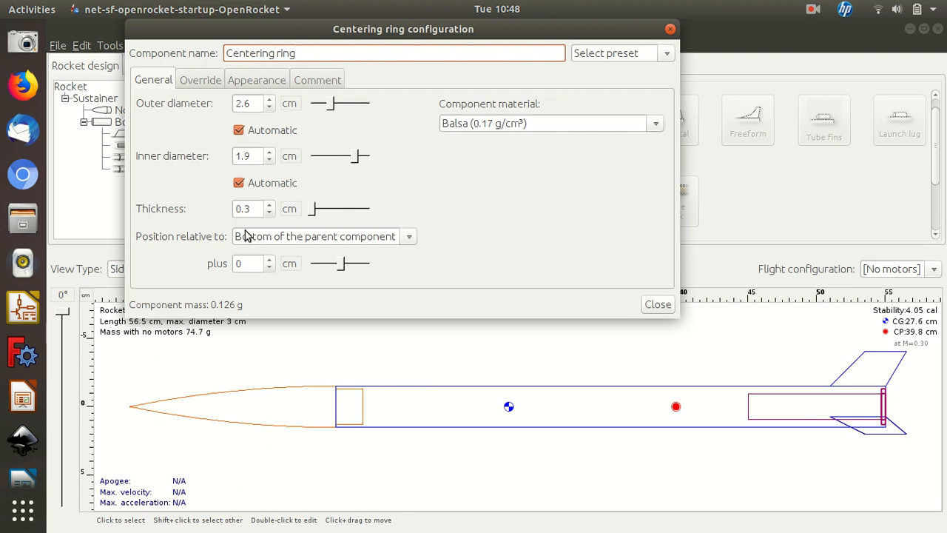
Position the second centering ring at -10 cm relative to the bottom of the parent component and close its configuration
{"action": "left_click", "coordinate": [407, 238]}
{"action": "left_click", "coordinate": [407, 238]}
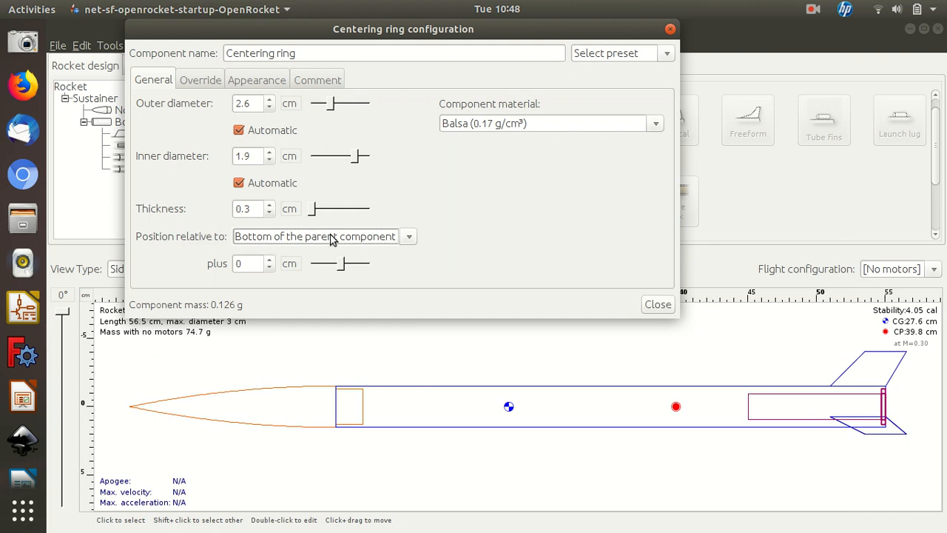
{"action": "left_click", "coordinate": [407, 238]}
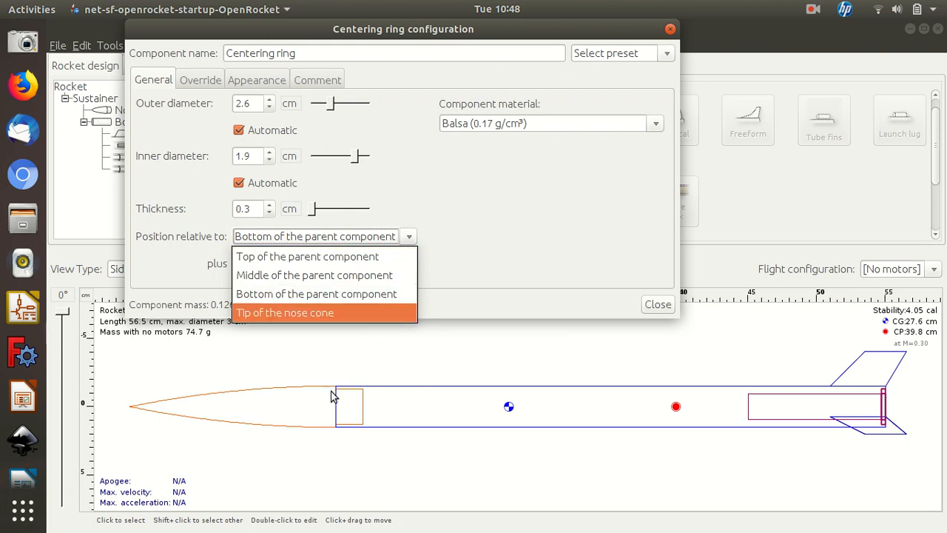
{"action": "left_click", "coordinate": [325, 297]}
{"action": "left_click", "coordinate": [273, 268]}
{"action": "left_click", "coordinate": [272, 267]}
{"action": "left_click", "coordinate": [272, 268]}
{"action": "left_click", "coordinate": [271, 267]}
{"action": "left_click", "coordinate": [272, 268]}
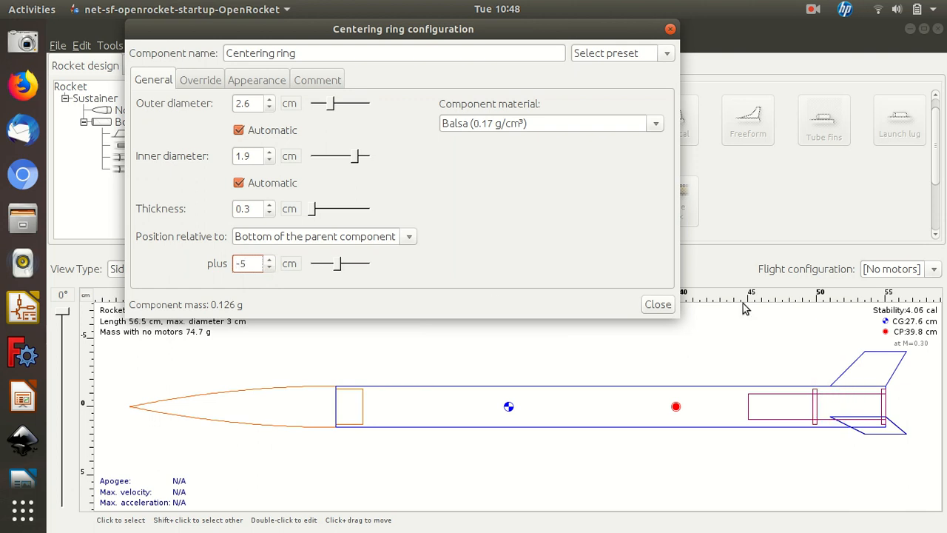
{"action": "left_click", "coordinate": [268, 268]}
{"action": "left_click", "coordinate": [269, 268]}
{"action": "left_click", "coordinate": [269, 268]}
{"action": "left_click", "coordinate": [269, 267]}
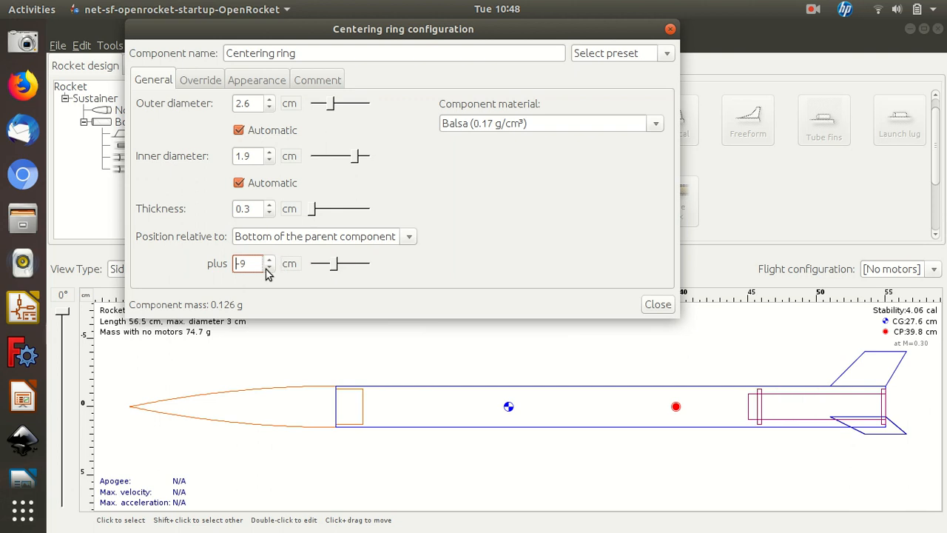
{"action": "left_click", "coordinate": [268, 268]}
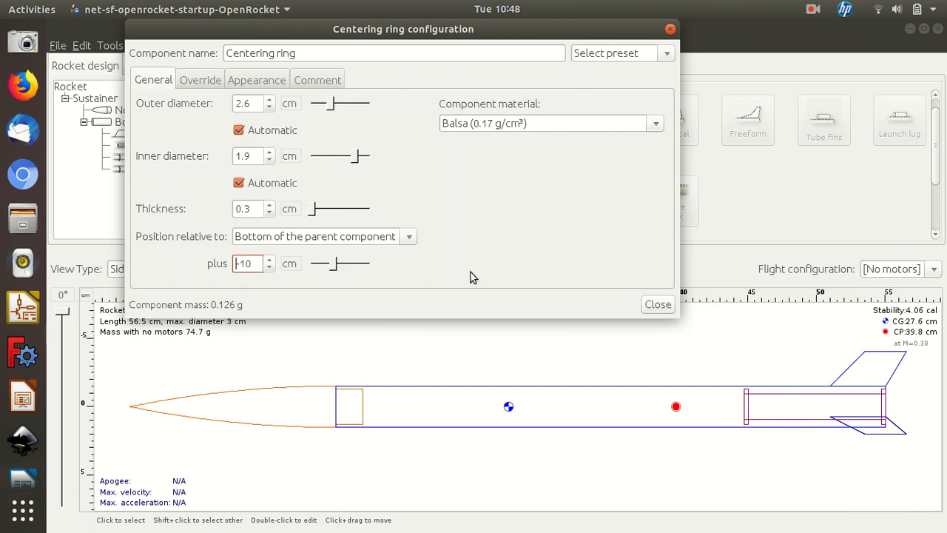
{"action": "left_click", "coordinate": [655, 304]}
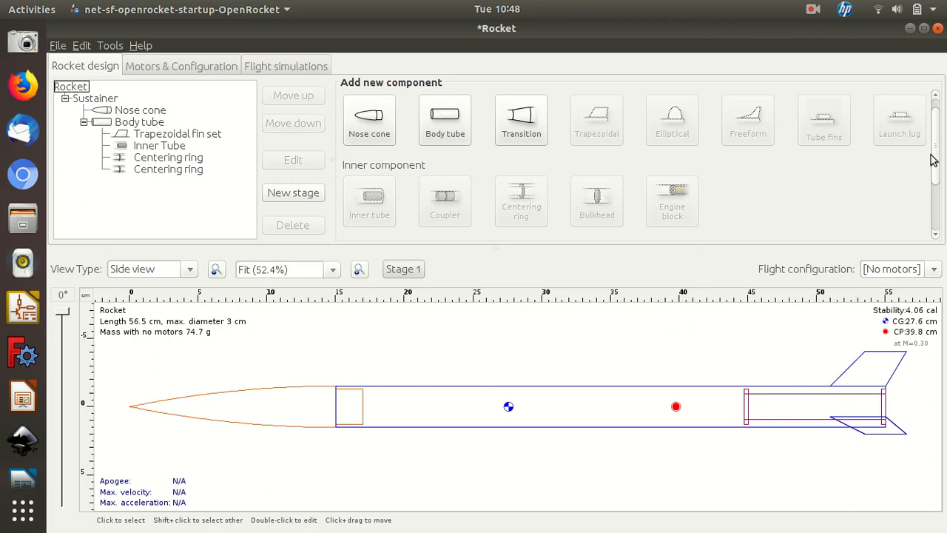
Add a parachute to the body tube and position it 7 cm from the top of the parent component
{"action": "left_click_drag", "start_coordinate": [931, 159], "coordinate": [933, 229]}
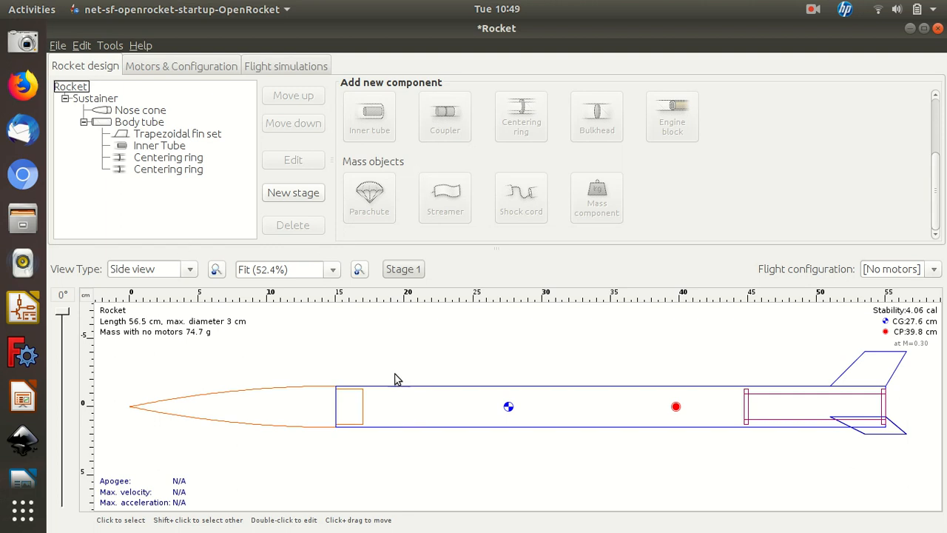
{"action": "left_click", "coordinate": [159, 125]}
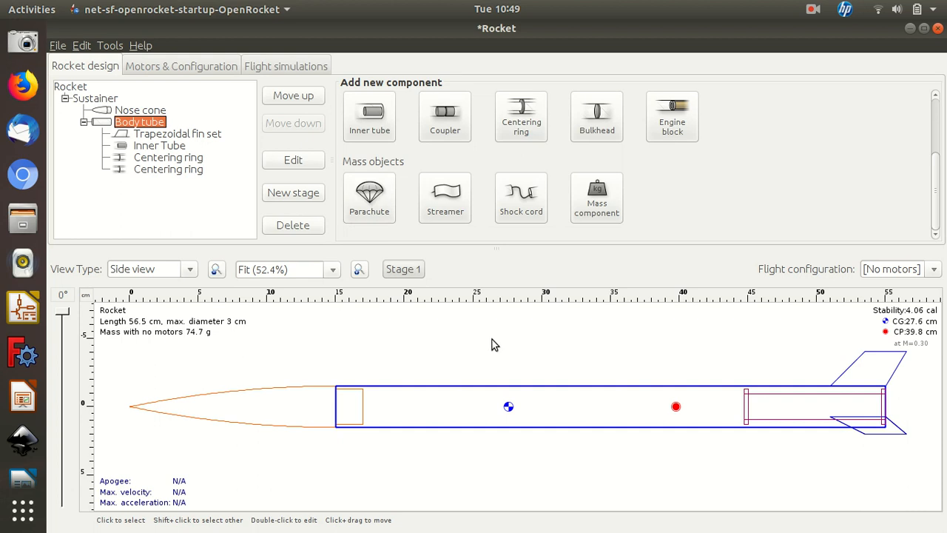
{"action": "left_click", "coordinate": [376, 221]}
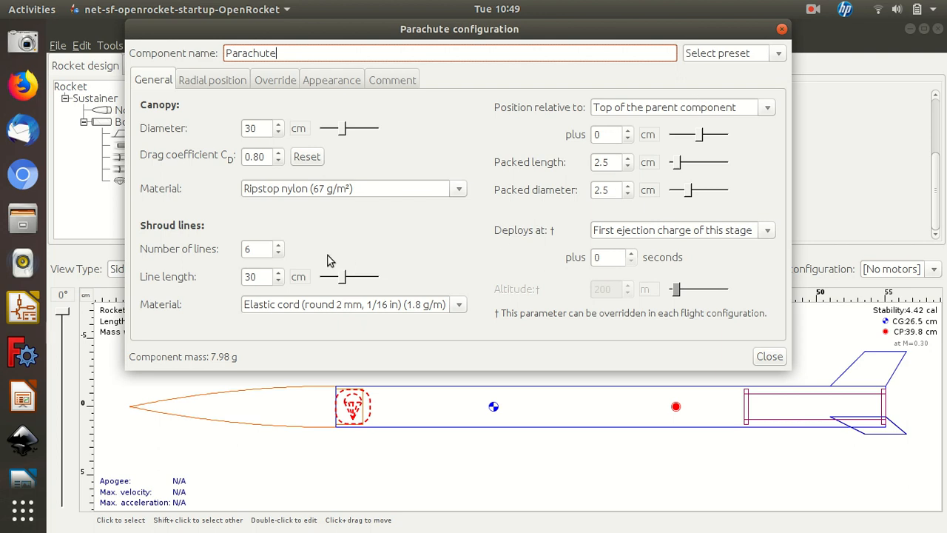
{"action": "left_click", "coordinate": [627, 146]}
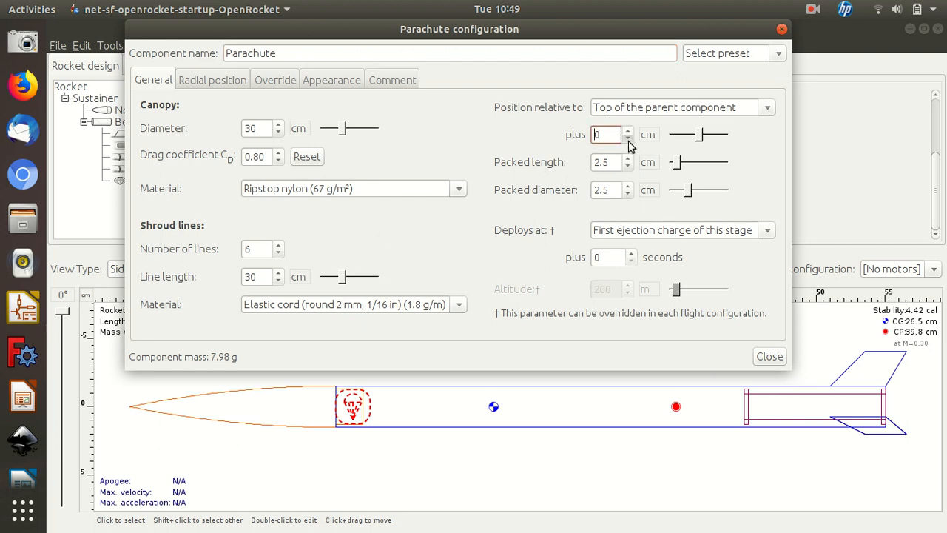
{"action": "left_click", "coordinate": [627, 132]}
{"action": "left_click", "coordinate": [627, 131]}
{"action": "left_click", "coordinate": [627, 132]}
{"action": "left_click", "coordinate": [627, 132]}
{"action": "left_click", "coordinate": [627, 131]}
{"action": "left_click", "coordinate": [626, 132]}
{"action": "left_click", "coordinate": [627, 132]}
{"action": "left_click", "coordinate": [626, 132]}
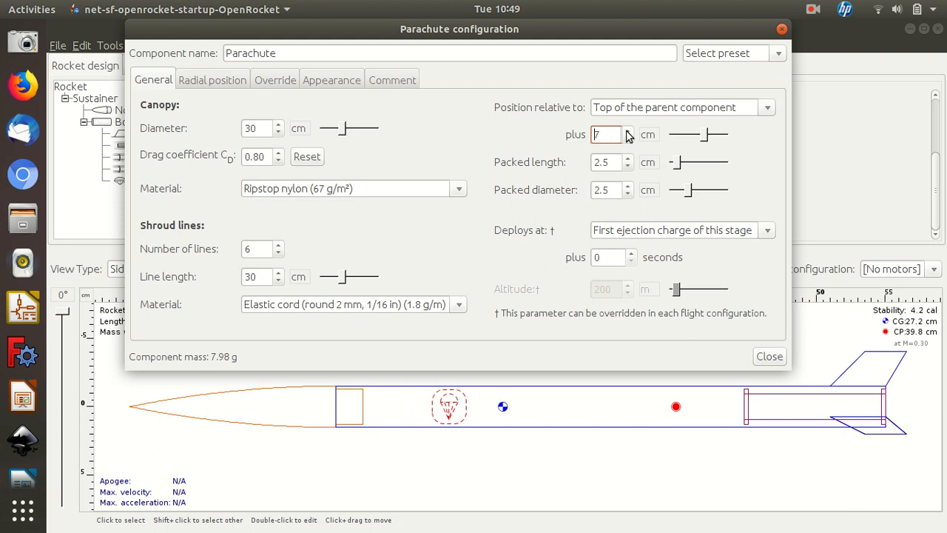
{"action": "left_click", "coordinate": [628, 159]}
{"action": "left_click", "coordinate": [629, 160]}
{"action": "left_click", "coordinate": [629, 159]}
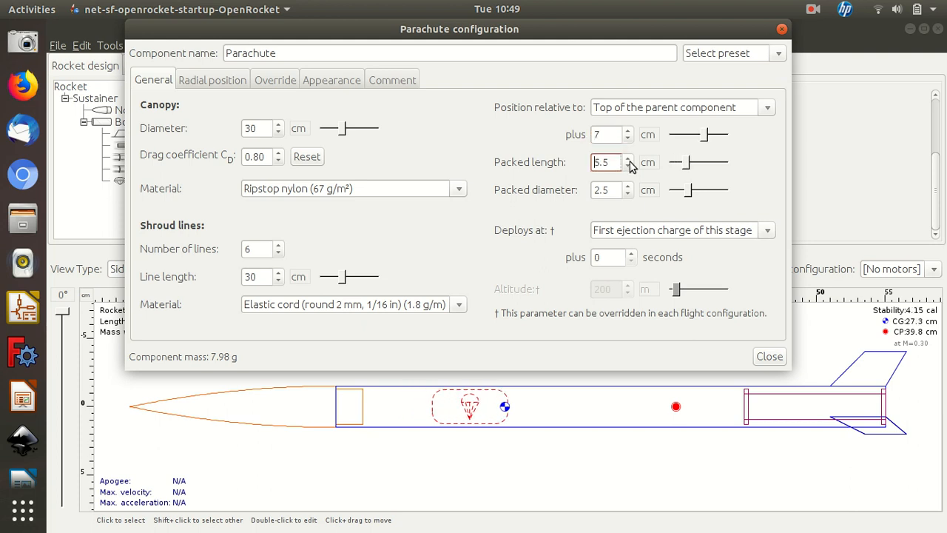
{"action": "left_click", "coordinate": [626, 167]}
{"action": "left_click", "coordinate": [627, 166]}
{"action": "left_click", "coordinate": [627, 167]}
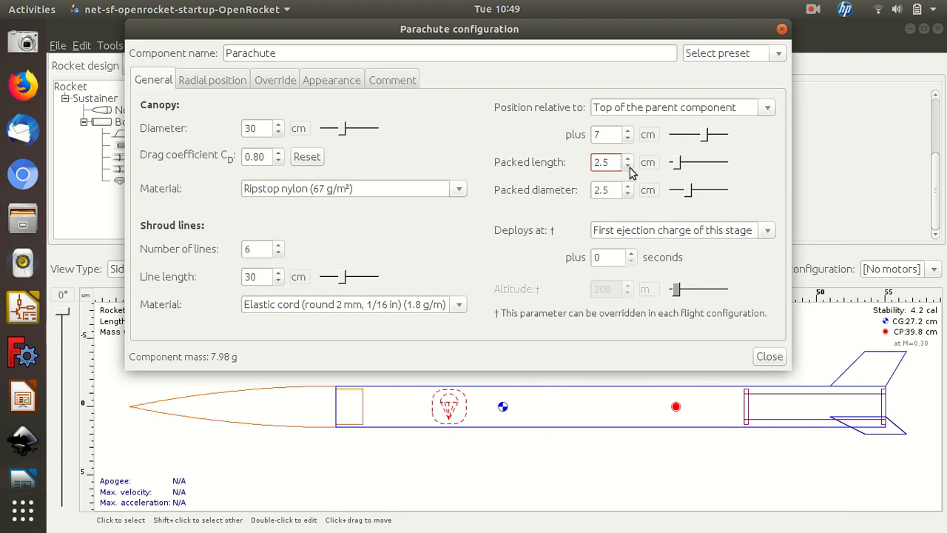
Set the parachute's packed length to 6.5 cm and close its configuration
{"action": "left_click", "coordinate": [627, 159]}
{"action": "left_click", "coordinate": [627, 159]}
{"action": "left_click", "coordinate": [627, 158]}
{"action": "left_click", "coordinate": [628, 159]}
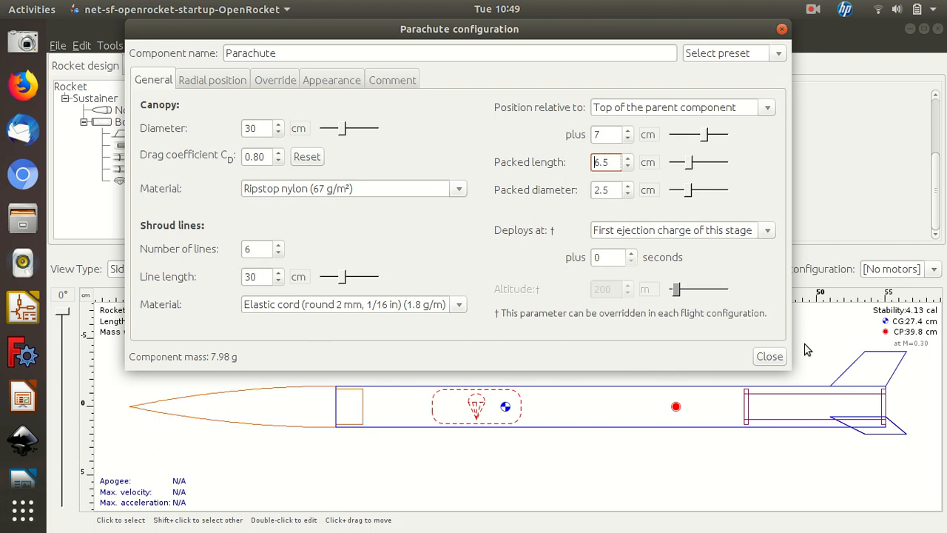
{"action": "left_click", "coordinate": [775, 362]}
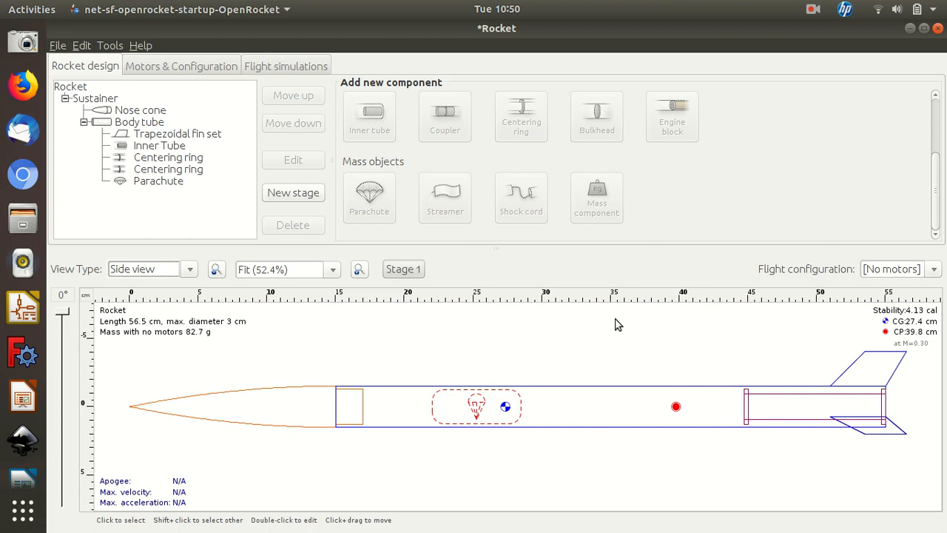
{"action": "left_click", "coordinate": [167, 148]}
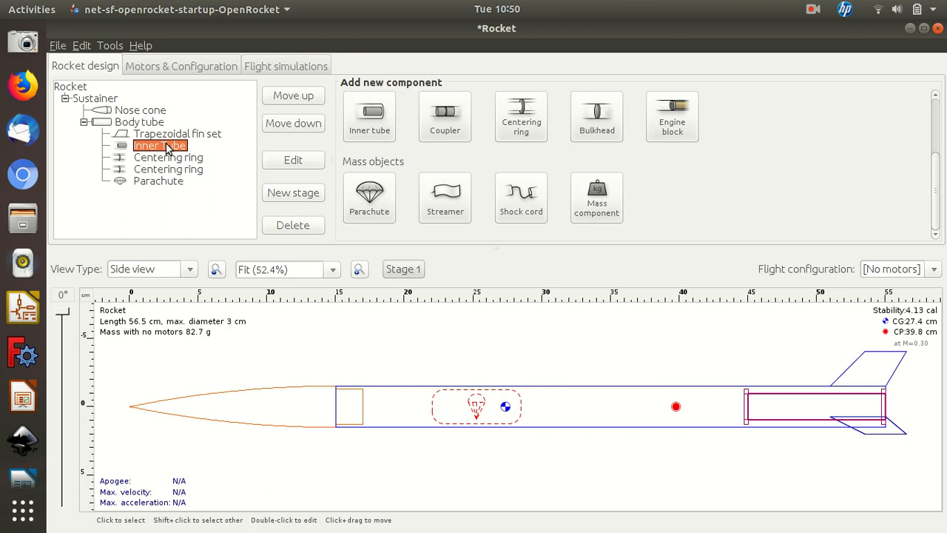
{"action": "left_click", "coordinate": [194, 68]}
{"action": "left_click", "coordinate": [89, 68]}
{"action": "left_click", "coordinate": [138, 111]}
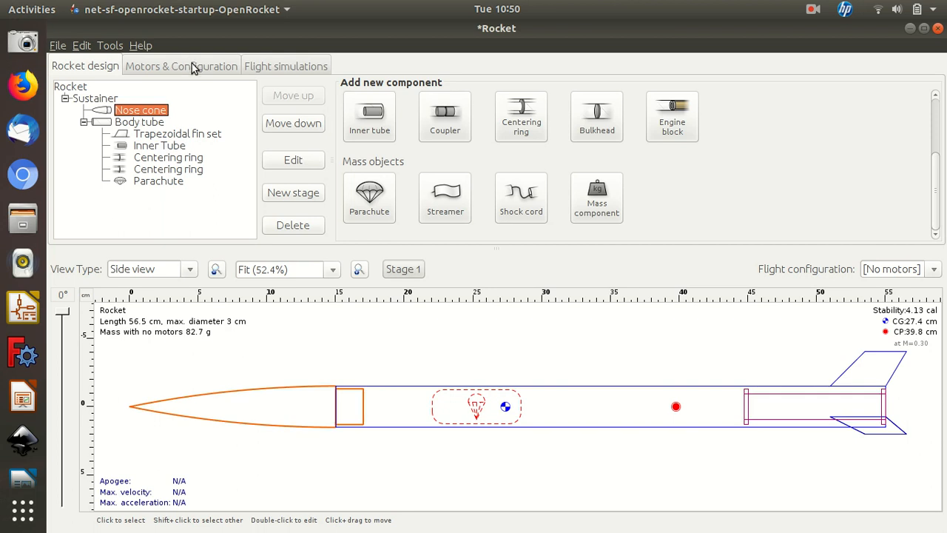
Create a new motor configuration and open the motor selection for the inner tube mount
{"action": "left_click", "coordinate": [194, 67]}
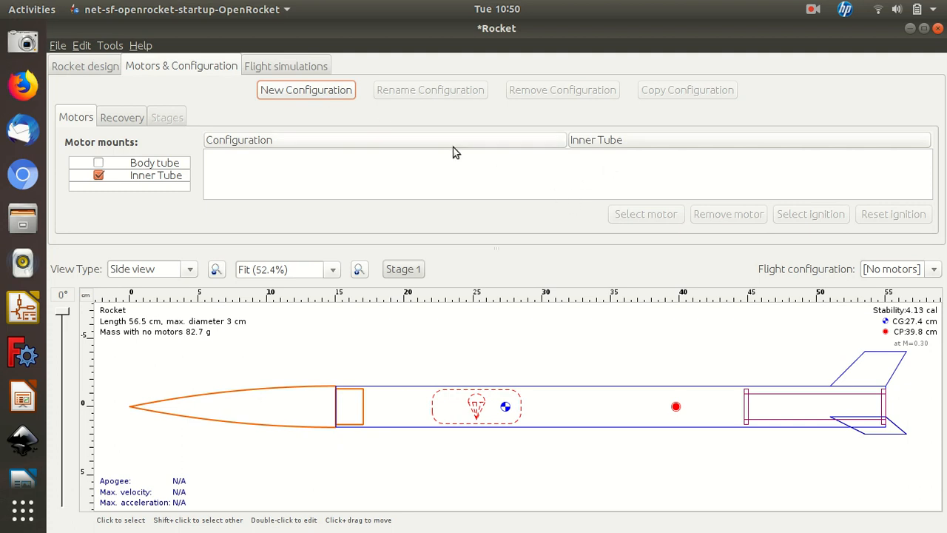
{"action": "left_click", "coordinate": [332, 96]}
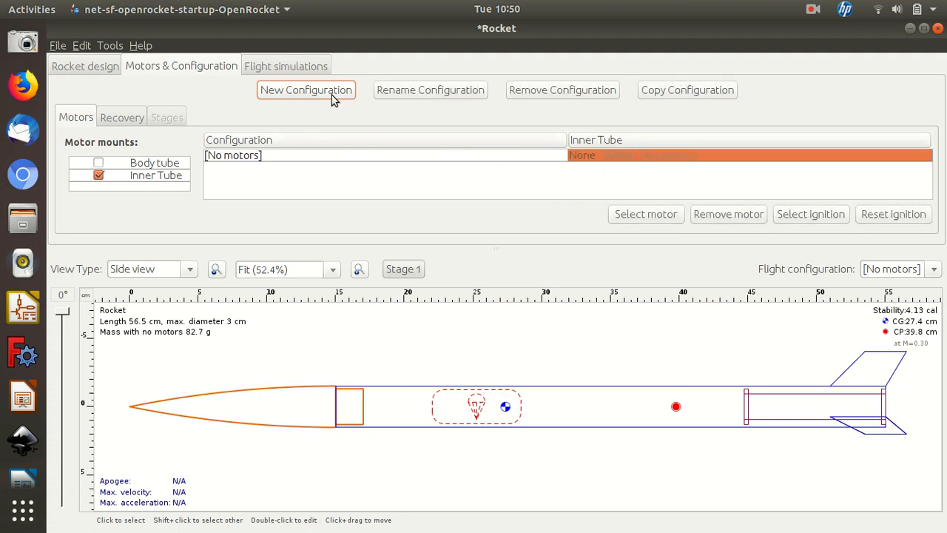
{"action": "left_click", "coordinate": [653, 216]}
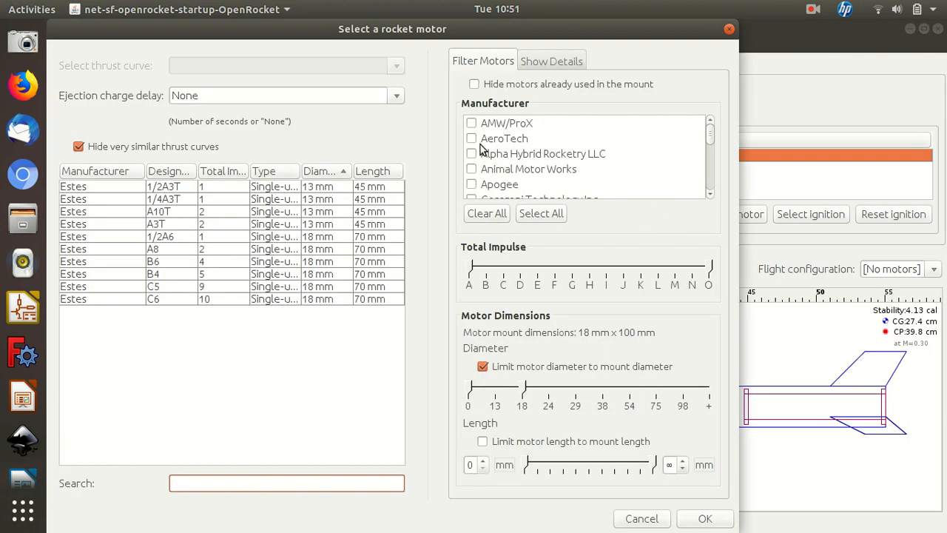
Include all manufacturers in the motor filter and look through the resulting motor list
{"action": "left_click", "coordinate": [494, 213]}
{"action": "left_click", "coordinate": [524, 213]}
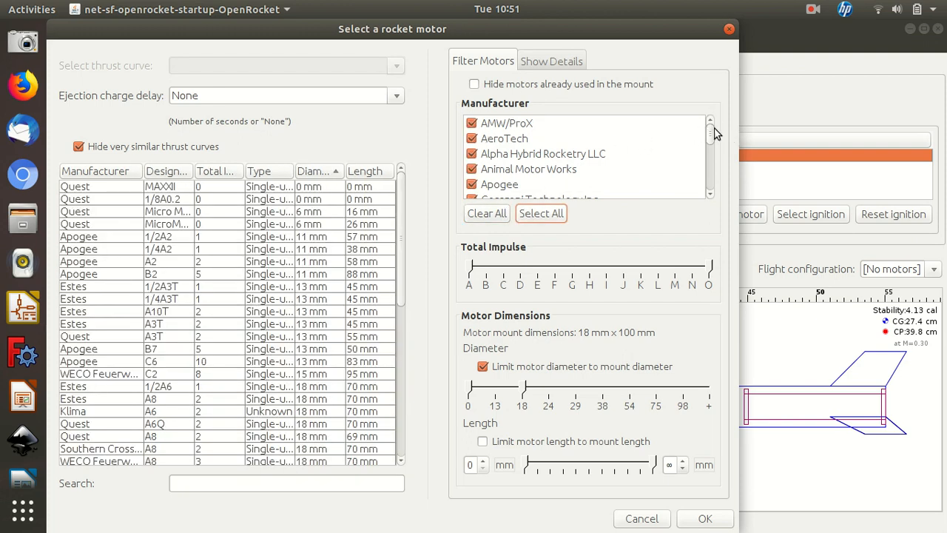
{"action": "left_click_drag", "start_coordinate": [712, 131], "coordinate": [567, 144]}
{"action": "left_click_drag", "start_coordinate": [399, 197], "coordinate": [412, 176]}
{"action": "left_click_drag", "start_coordinate": [520, 394], "coordinate": [377, 358]}
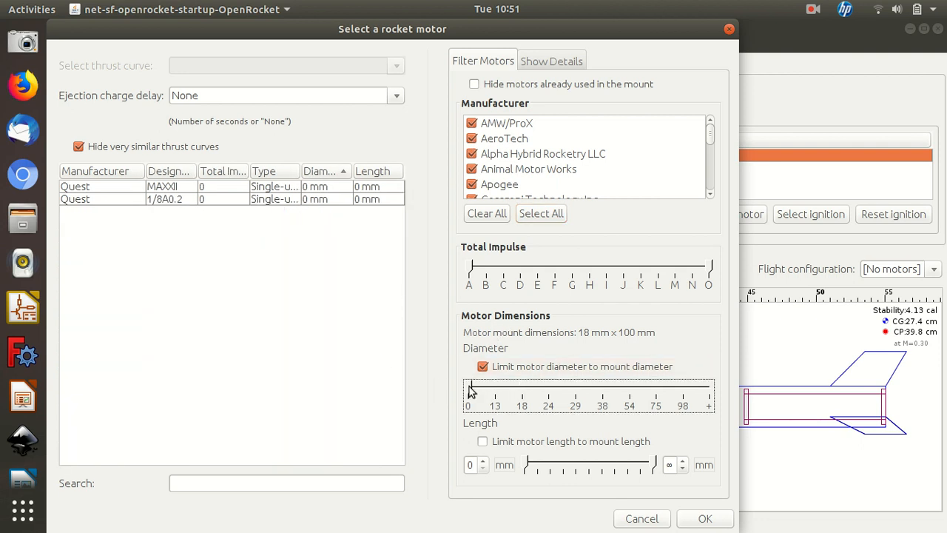
{"action": "left_click_drag", "start_coordinate": [472, 391], "coordinate": [843, 399]}
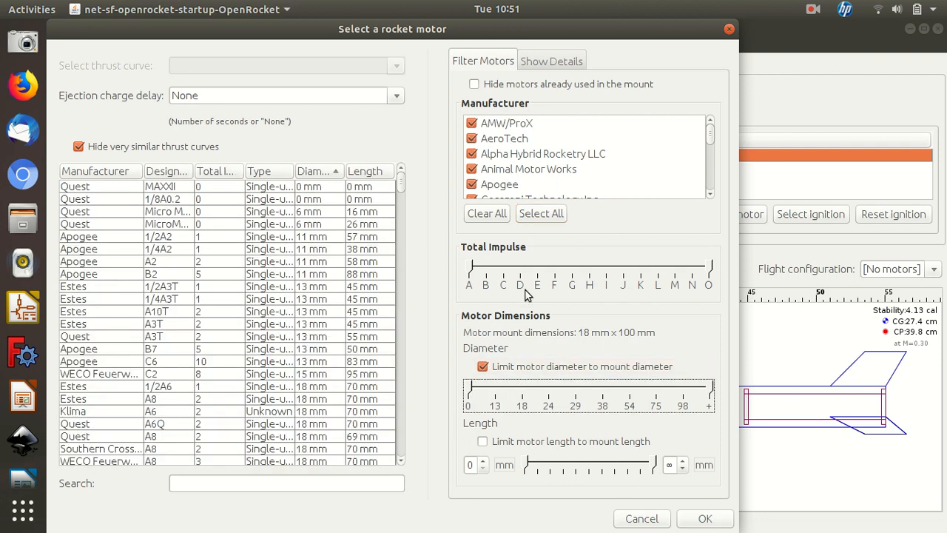
{"action": "left_click_drag", "start_coordinate": [400, 188], "coordinate": [411, 64]}
{"action": "left_click", "coordinate": [483, 369]}
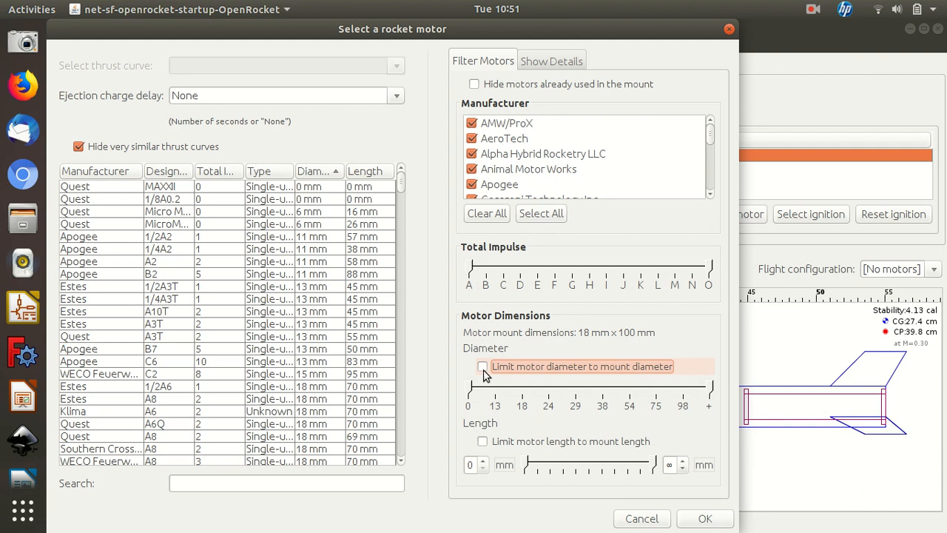
{"action": "left_click", "coordinate": [483, 369]}
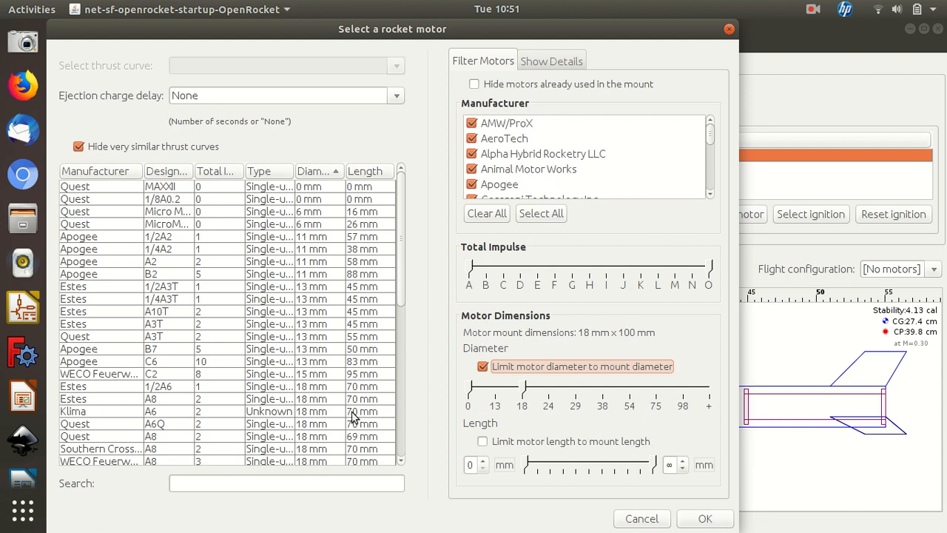
Raise the minimum motor diameter in the filter to 18 mm
{"action": "left_click", "coordinate": [475, 390]}
{"action": "left_click_drag", "start_coordinate": [477, 393], "coordinate": [508, 394]}
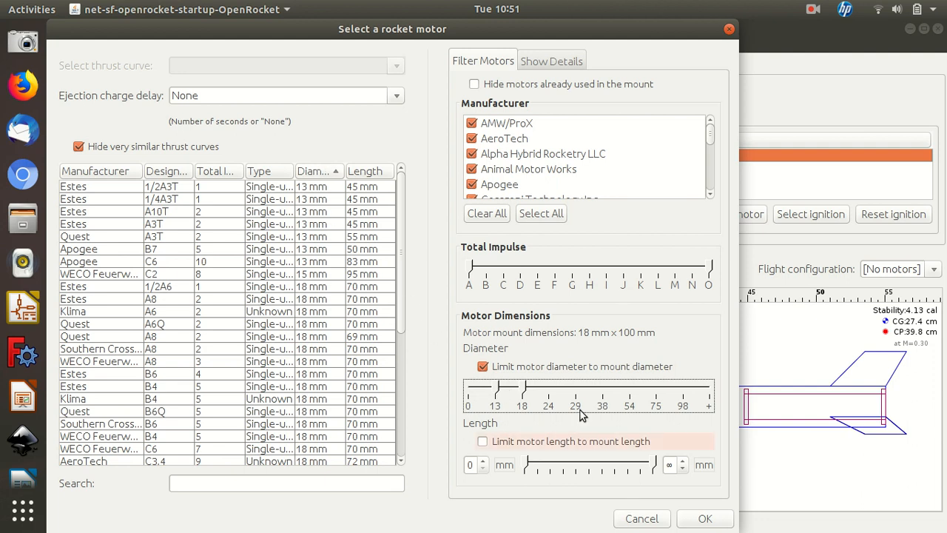
{"action": "left_click_drag", "start_coordinate": [505, 390], "coordinate": [542, 398]}
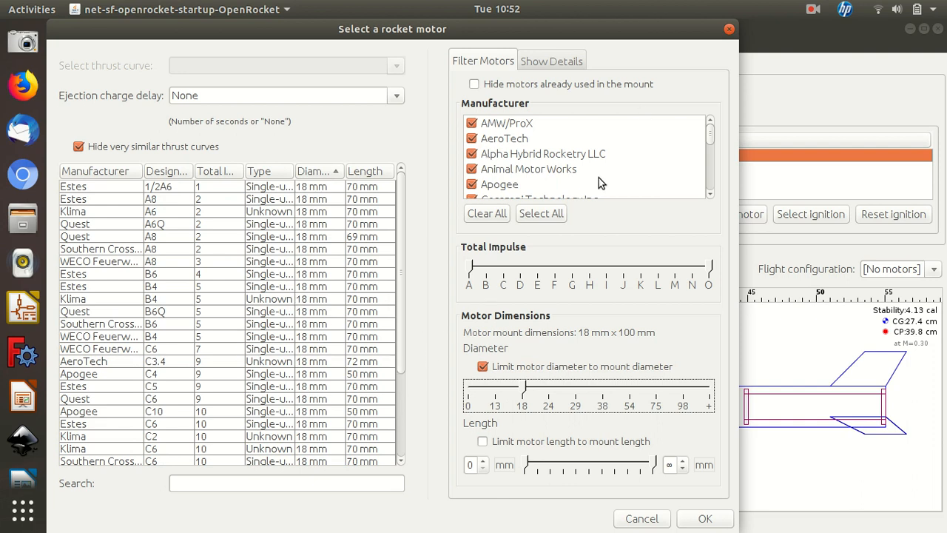
Restrict the manufacturer filter to Estes only, clearing all other manufacturers
{"action": "mouse_move", "coordinate": [711, 133]}
{"action": "left_mouse_down"}
{"action": "mouse_move", "coordinate": [715, 178]}
{"action": "mouse_move", "coordinate": [710, 140]}
{"action": "left_mouse_up"}
{"action": "left_click", "coordinate": [481, 213]}
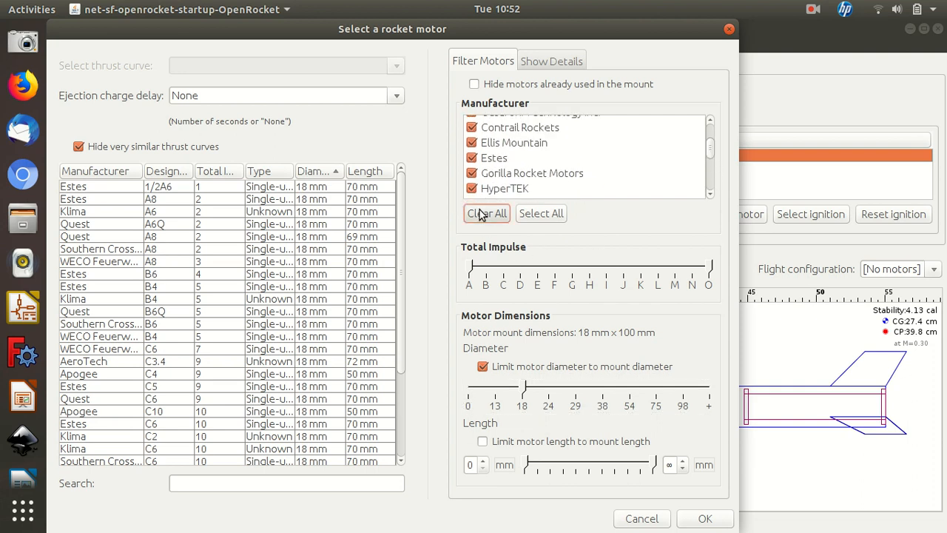
{"action": "left_click", "coordinate": [471, 158]}
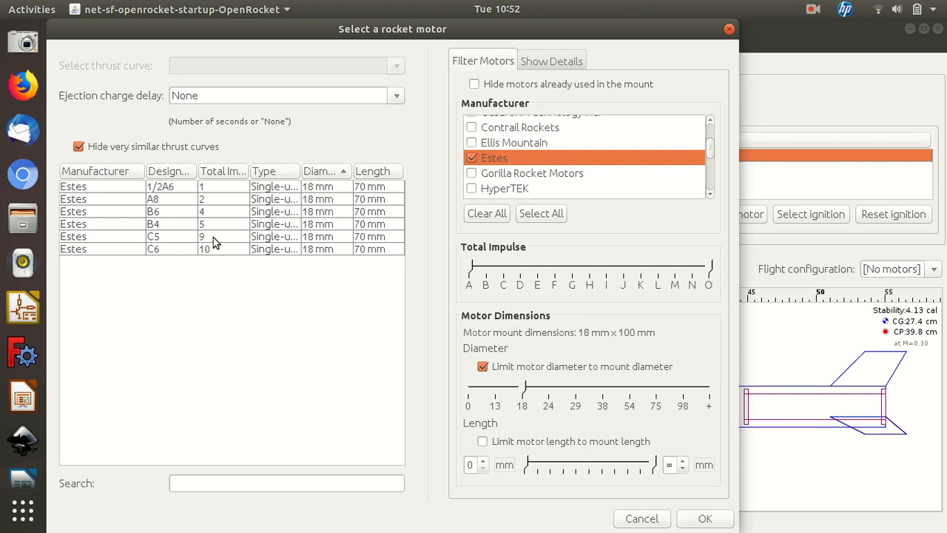
Choose the Estes B6 motor with an ejection charge delay of 4 seconds and confirm the motor selection
{"action": "left_click", "coordinate": [177, 212]}
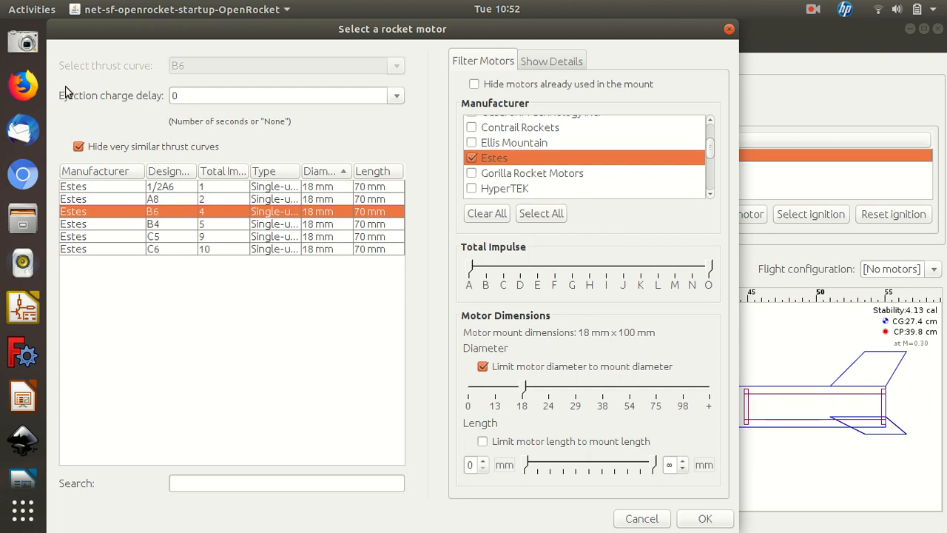
{"action": "left_click", "coordinate": [400, 96]}
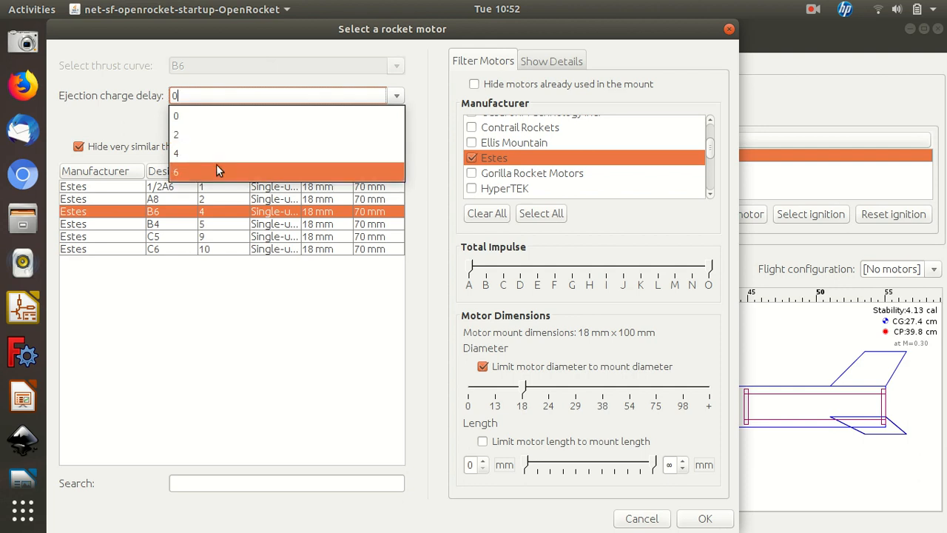
{"action": "left_click", "coordinate": [131, 131]}
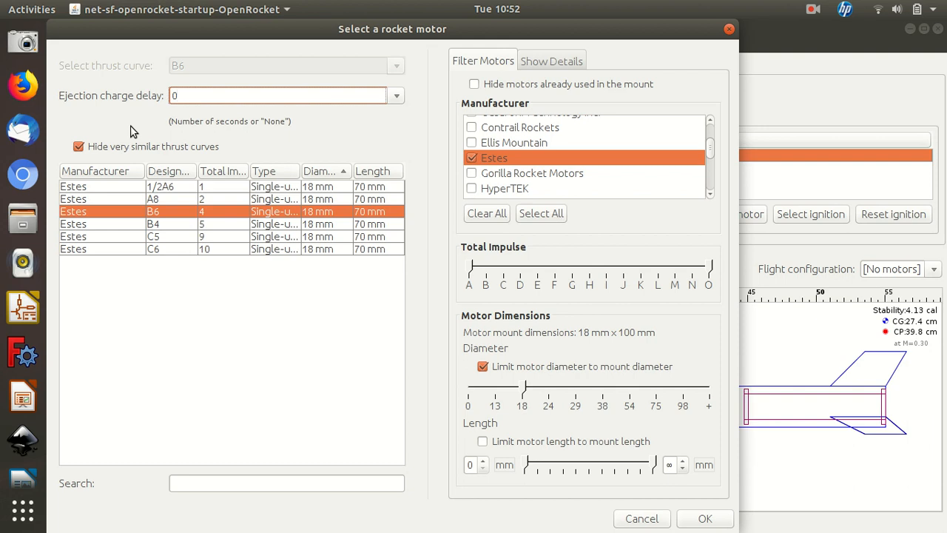
{"action": "left_click", "coordinate": [398, 96]}
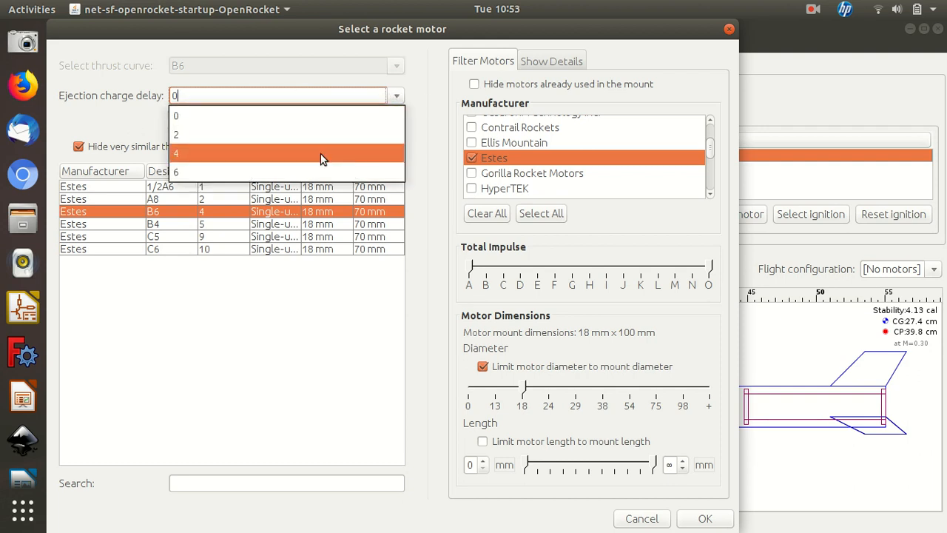
{"action": "left_click", "coordinate": [321, 154]}
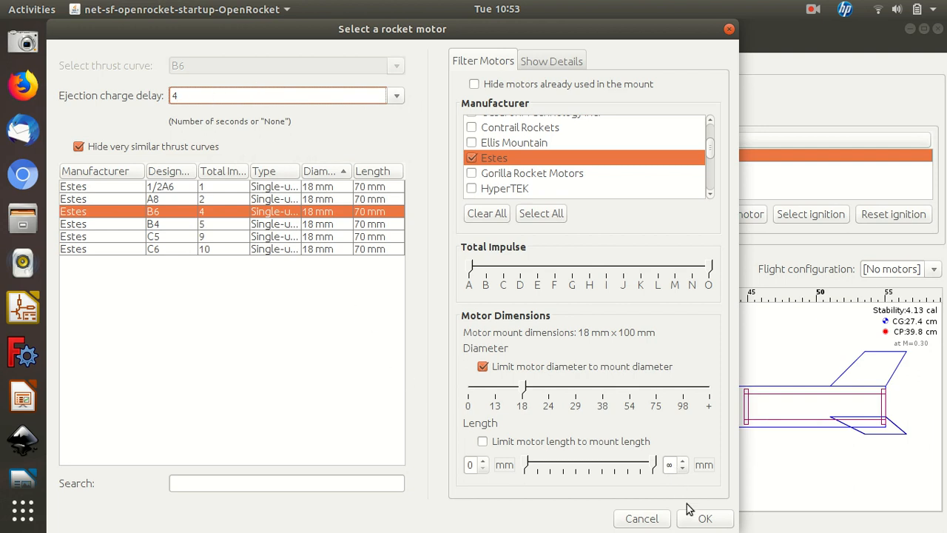
{"action": "left_click", "coordinate": [706, 518]}
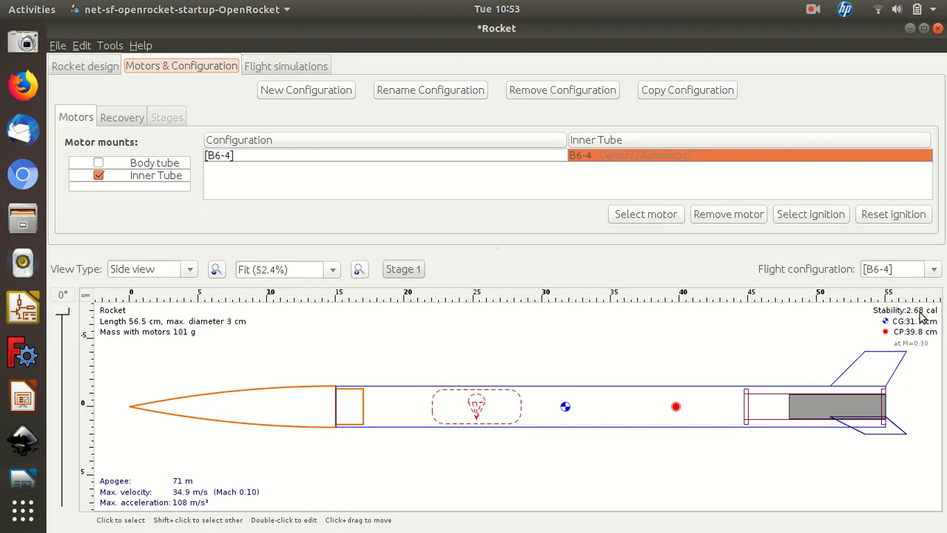
Set the height of the trapezoidal fin set to 2 cm and close its configuration
{"action": "left_click", "coordinate": [882, 358]}
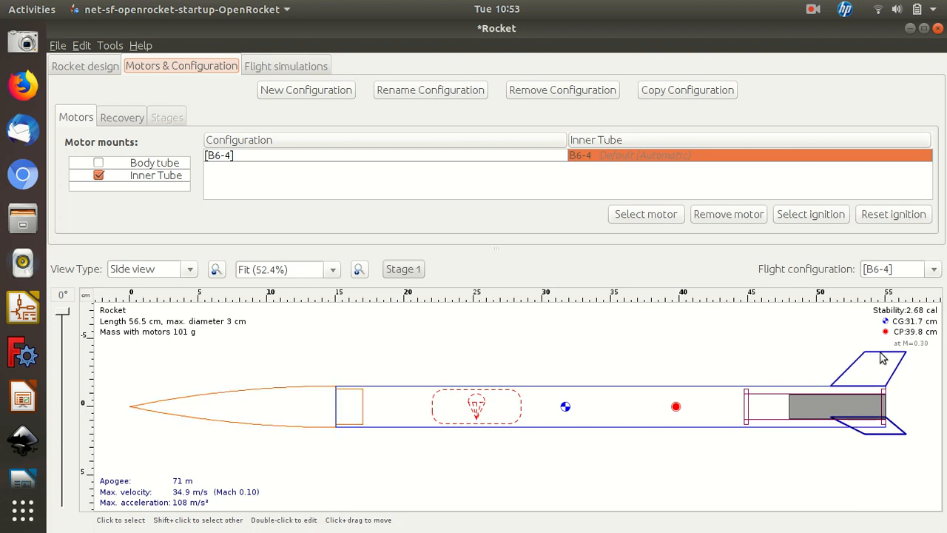
{"action": "left_click", "coordinate": [82, 65]}
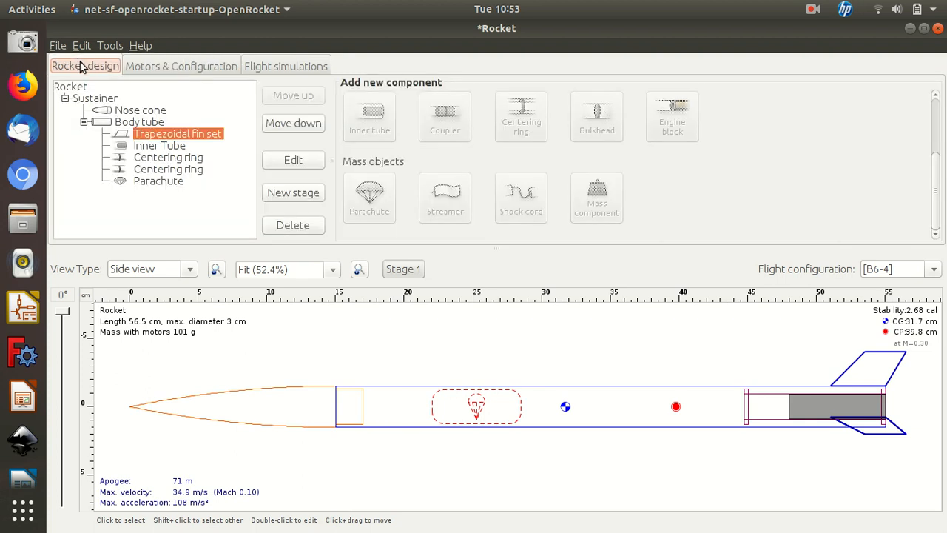
{"action": "double_click", "coordinate": [189, 141]}
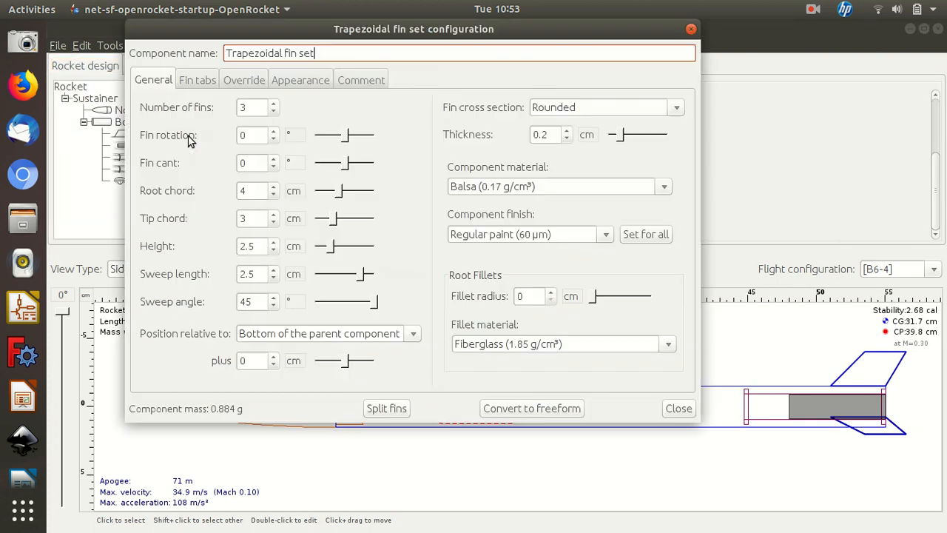
{"action": "left_click", "coordinate": [263, 246]}
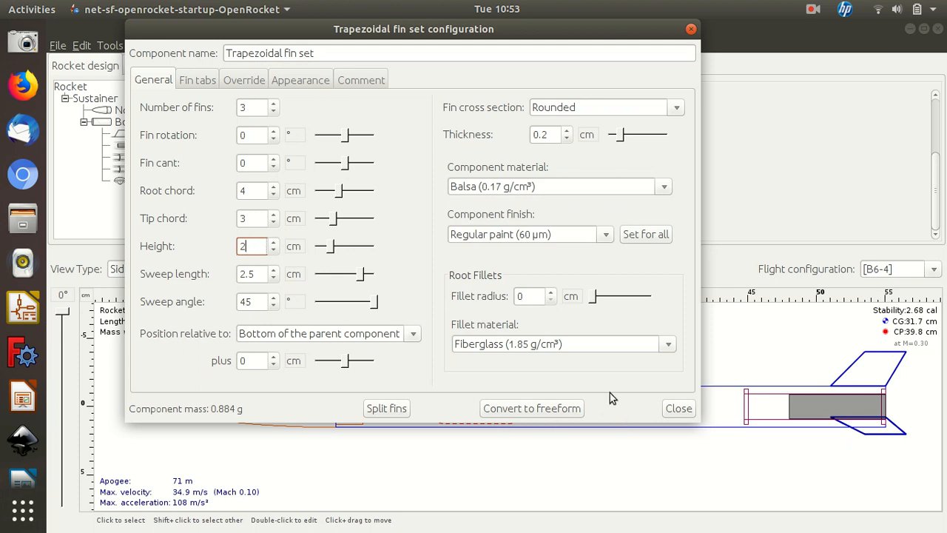
{"action": "key", "text": "Return"}
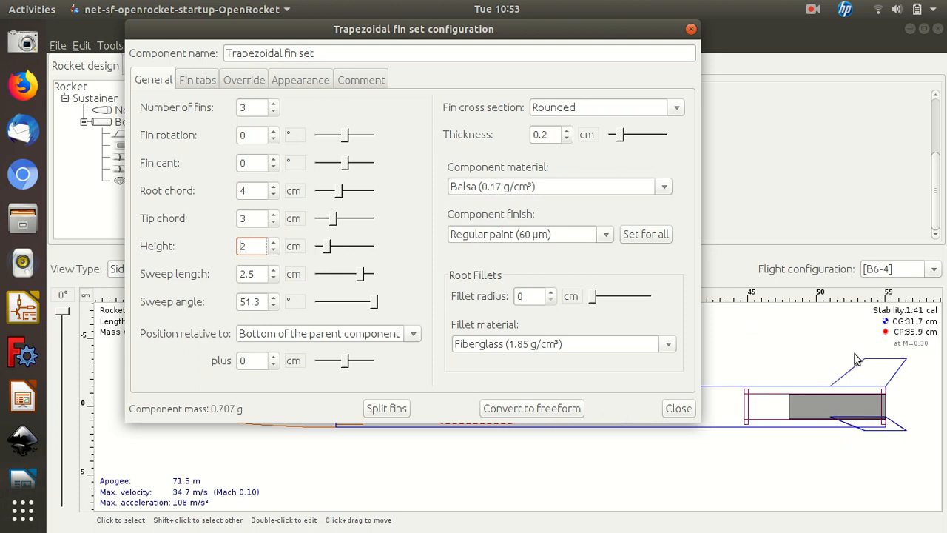
{"action": "left_click", "coordinate": [676, 409]}
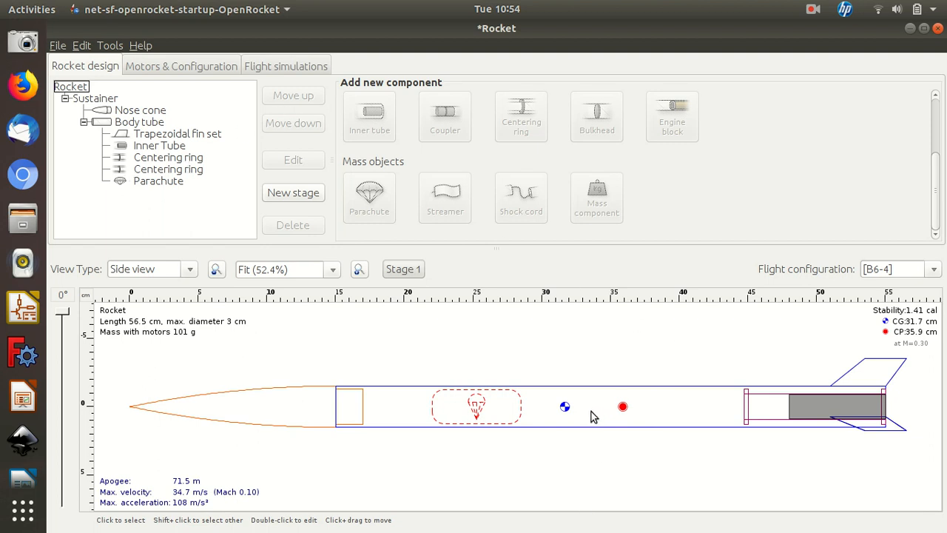
Add a launch lug to the body tube with outer diameter 0.6 cm and inner diameter 0.4 cm
{"action": "left_click", "coordinate": [483, 411]}
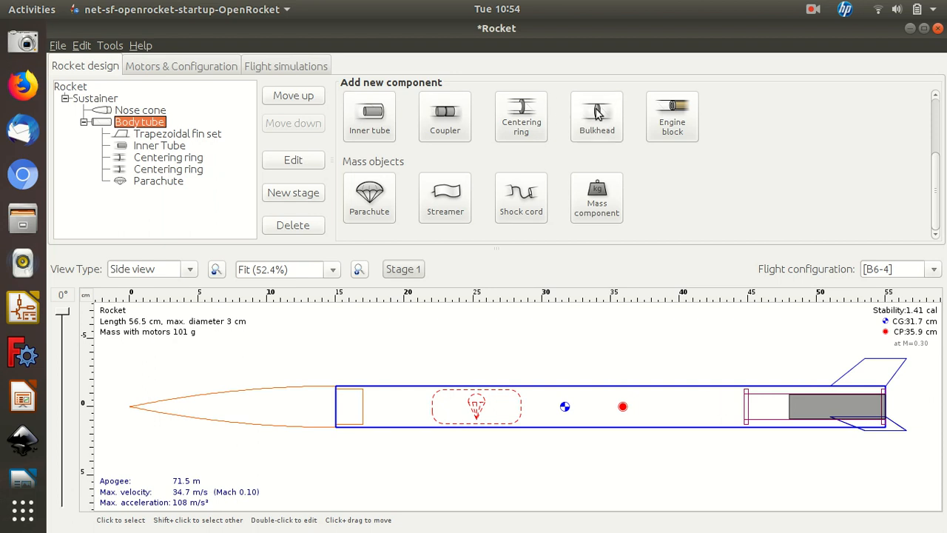
{"action": "scroll", "coordinate": [938, 204], "scroll_direction": "up", "scroll_amount": 3}
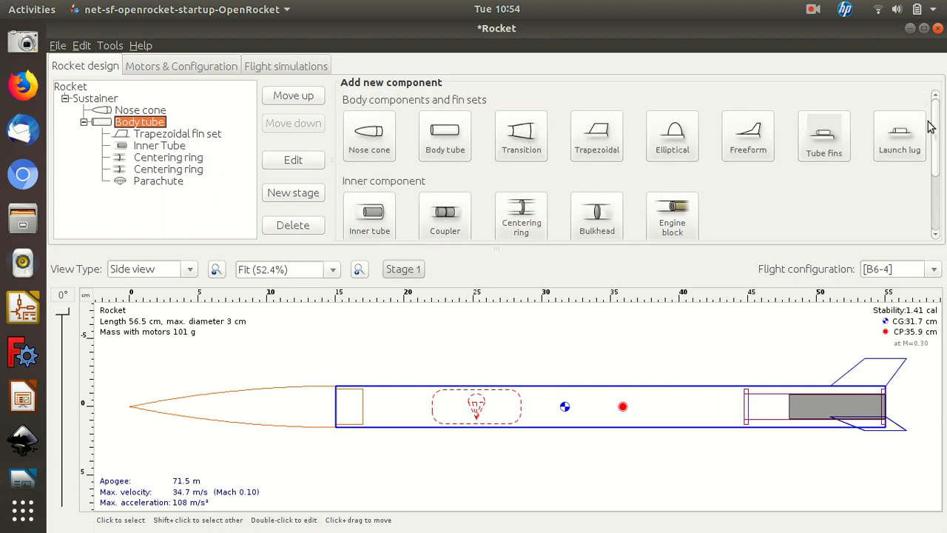
{"action": "left_click", "coordinate": [897, 135]}
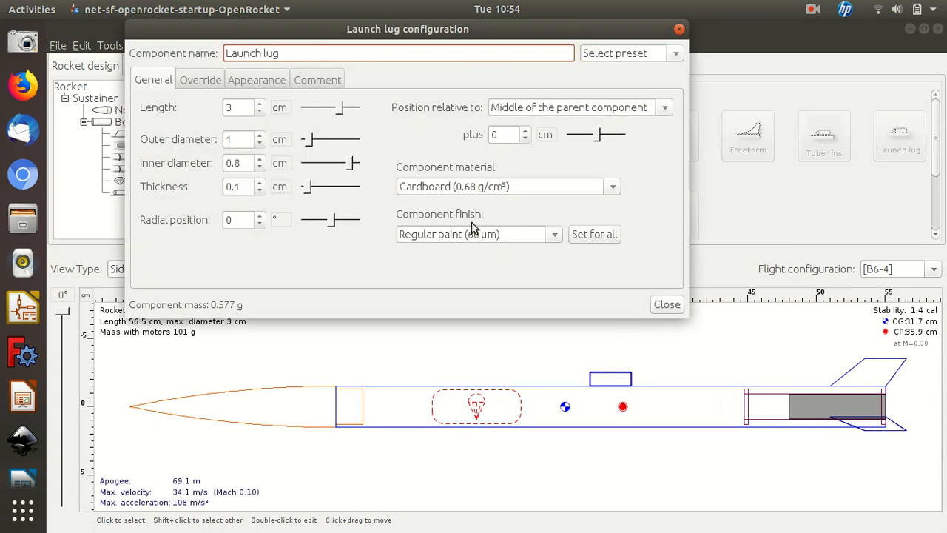
{"action": "left_click", "coordinate": [237, 140]}
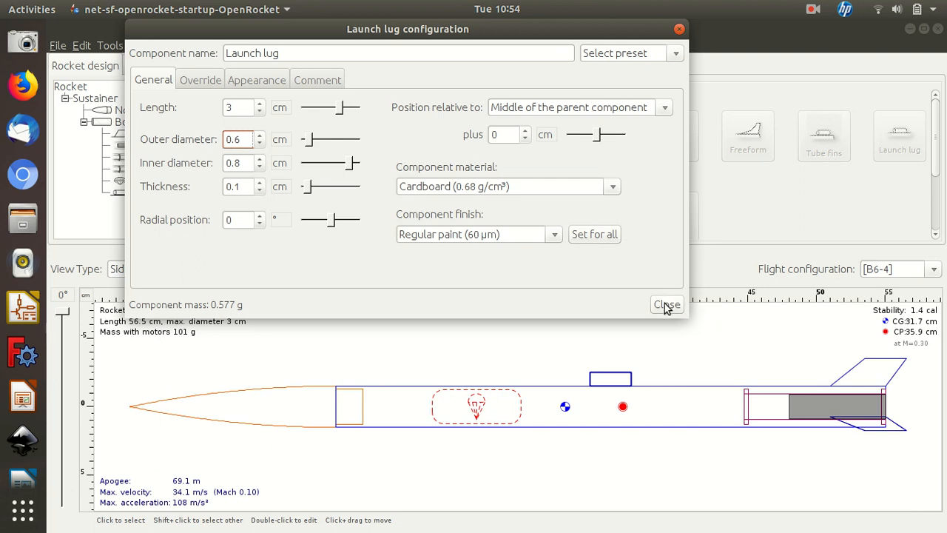
{"action": "left_click", "coordinate": [247, 166]}
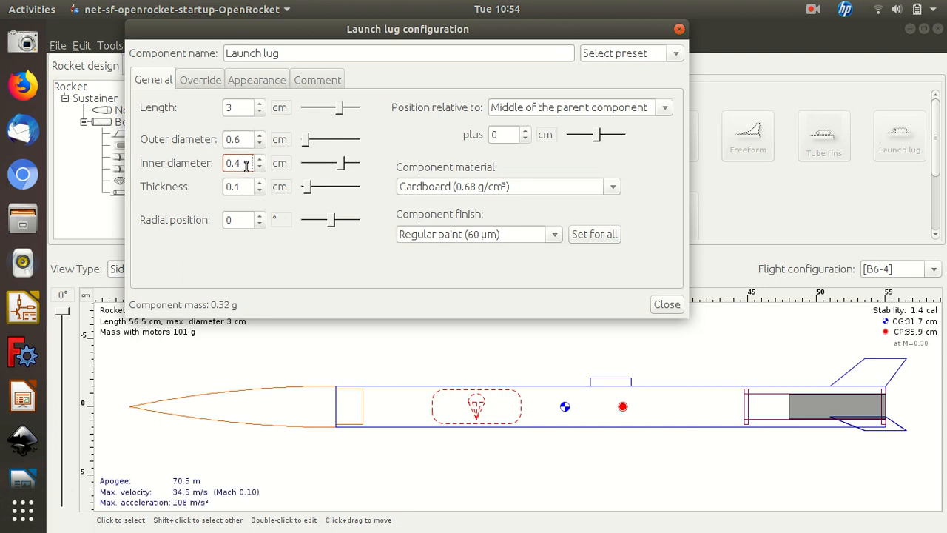
{"action": "left_click", "coordinate": [665, 305]}
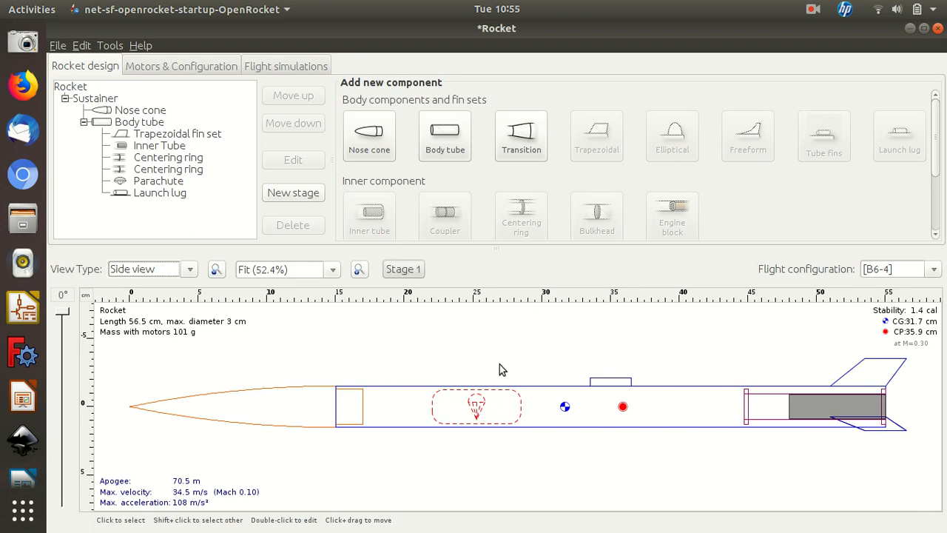
Run Simulation 1 for the B6-4 configuration and widen the velocity off rod column in the simulation table
{"action": "left_click", "coordinate": [295, 68]}
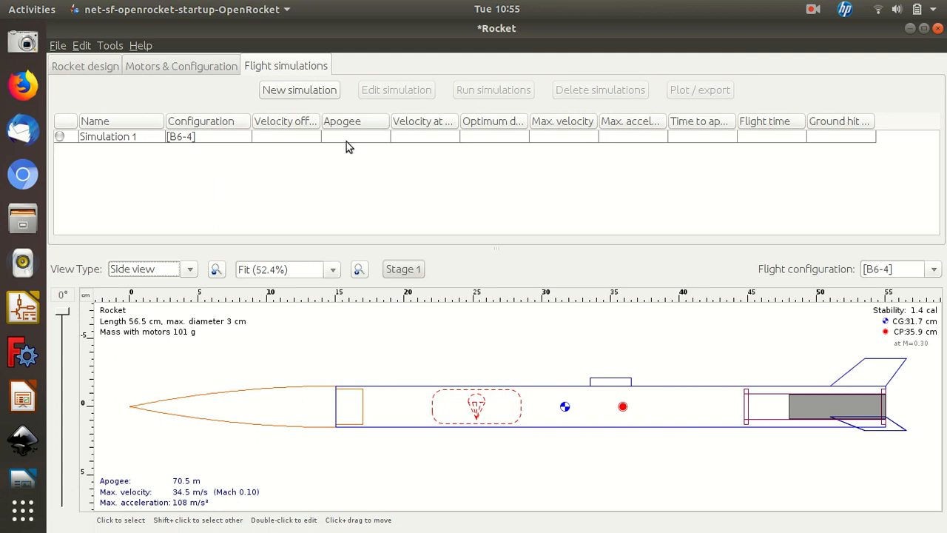
{"action": "left_click", "coordinate": [117, 141]}
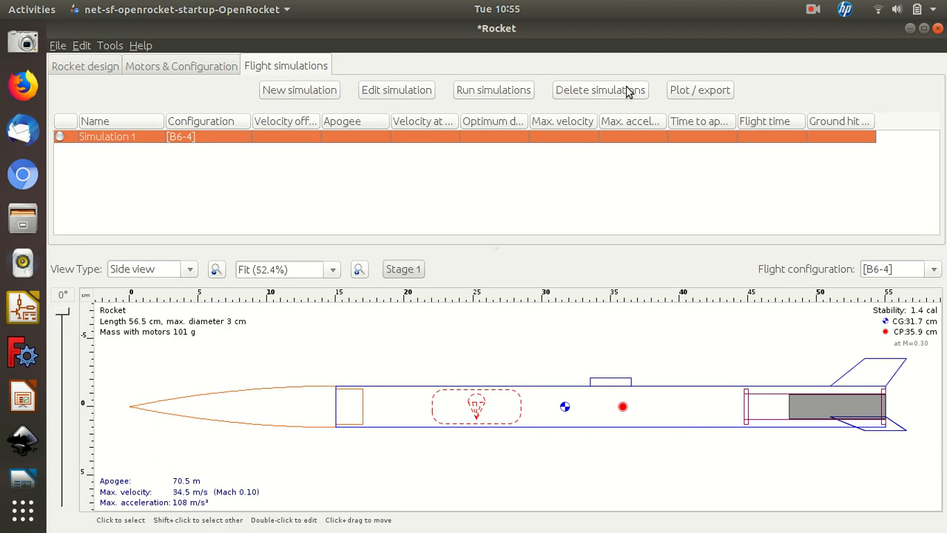
{"action": "left_click", "coordinate": [480, 94]}
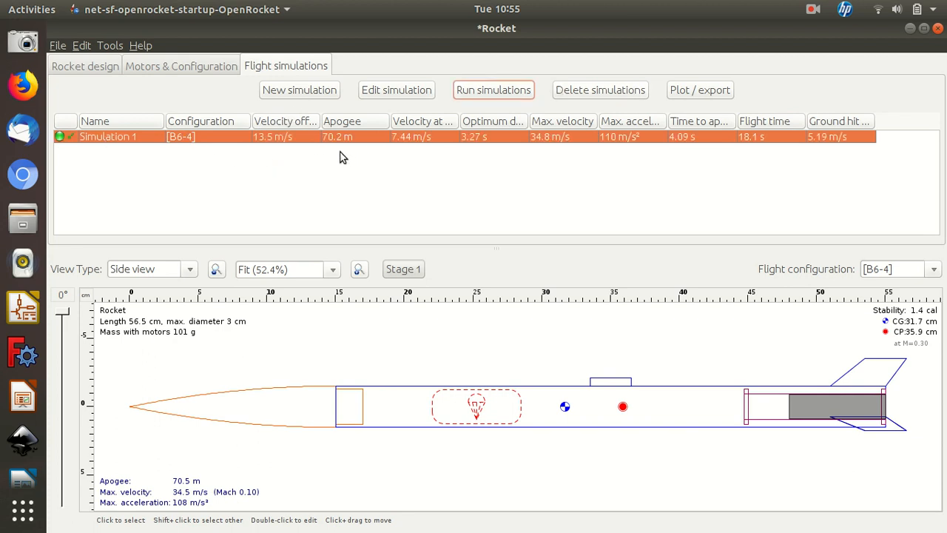
{"action": "left_click_drag", "start_coordinate": [319, 120], "coordinate": [386, 137]}
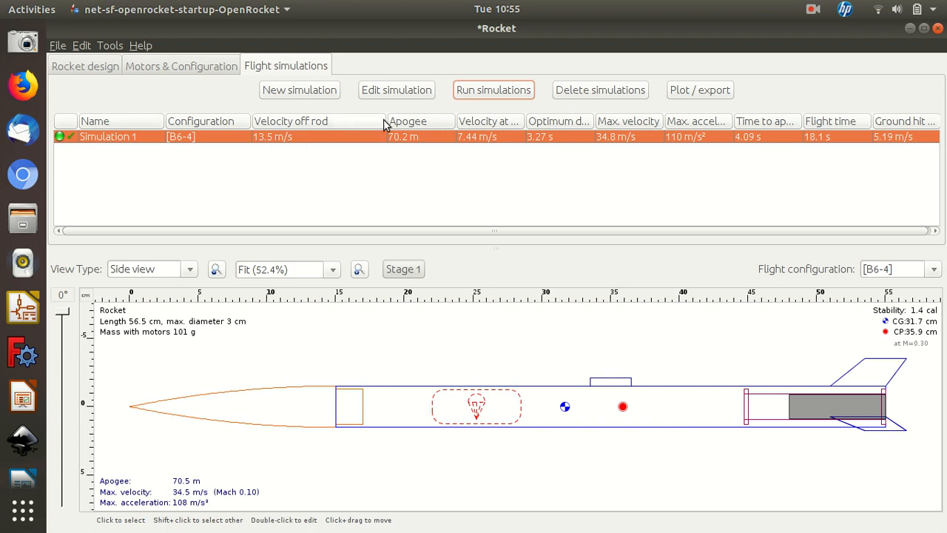
{"action": "left_click", "coordinate": [414, 141]}
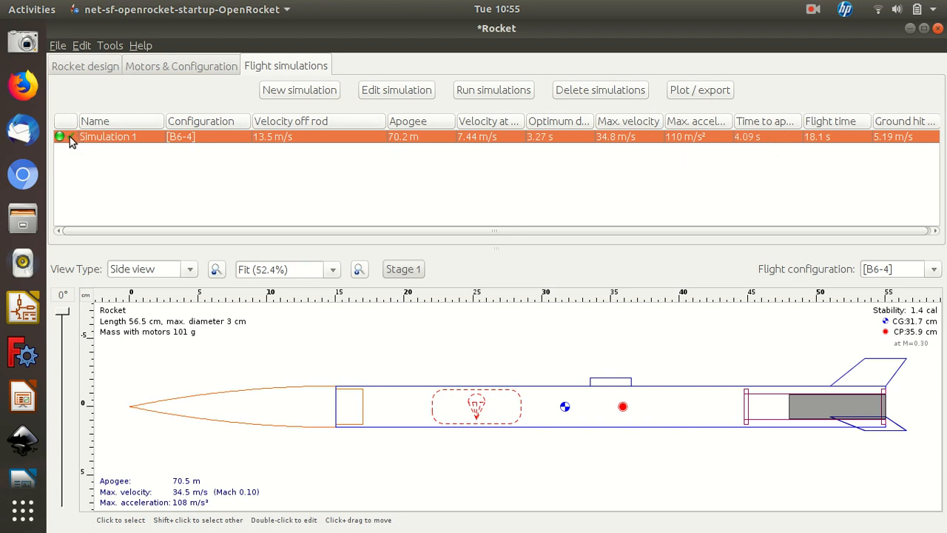
{"action": "mouse_move", "coordinate": [72, 141]}
Plot Simulation 1 as vertical motion vs. time, examine the graph, and close the plot and simulation windows
{"action": "left_click", "coordinate": [698, 95]}
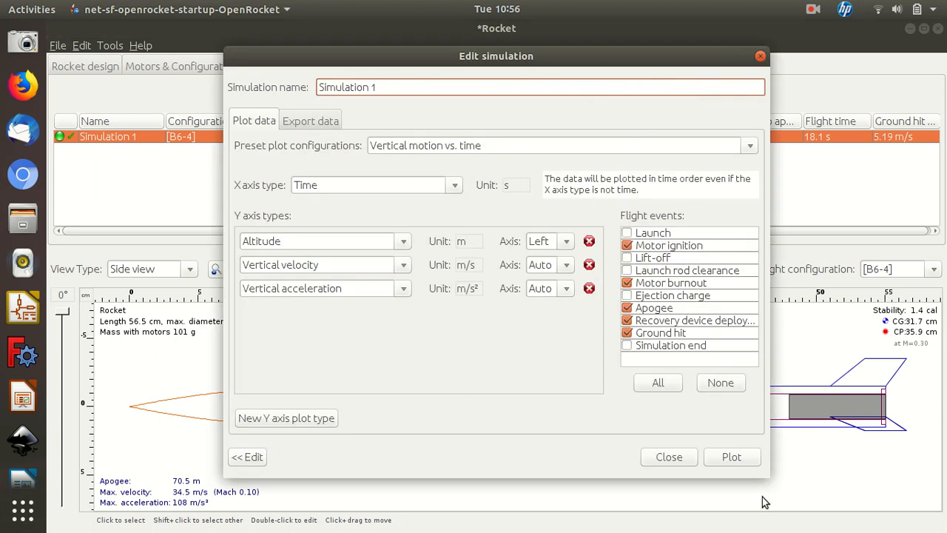
{"action": "left_click", "coordinate": [732, 457]}
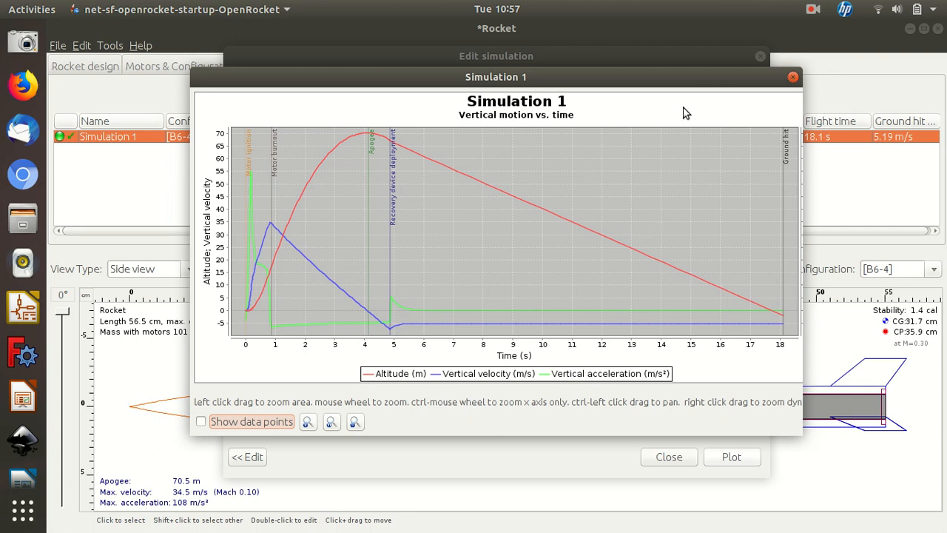
{"action": "left_click_drag", "start_coordinate": [696, 73], "coordinate": [658, 74]}
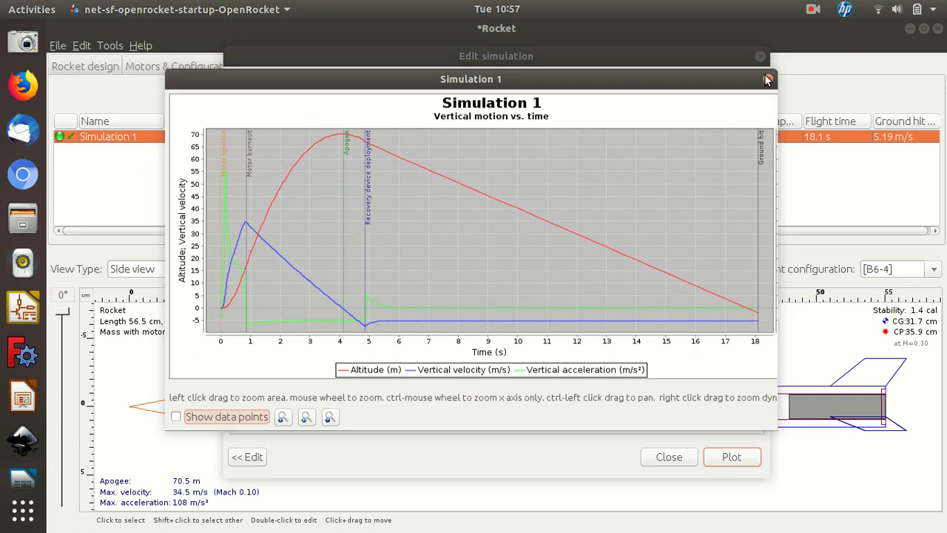
{"action": "left_click", "coordinate": [767, 77]}
{"action": "left_click", "coordinate": [760, 56]}
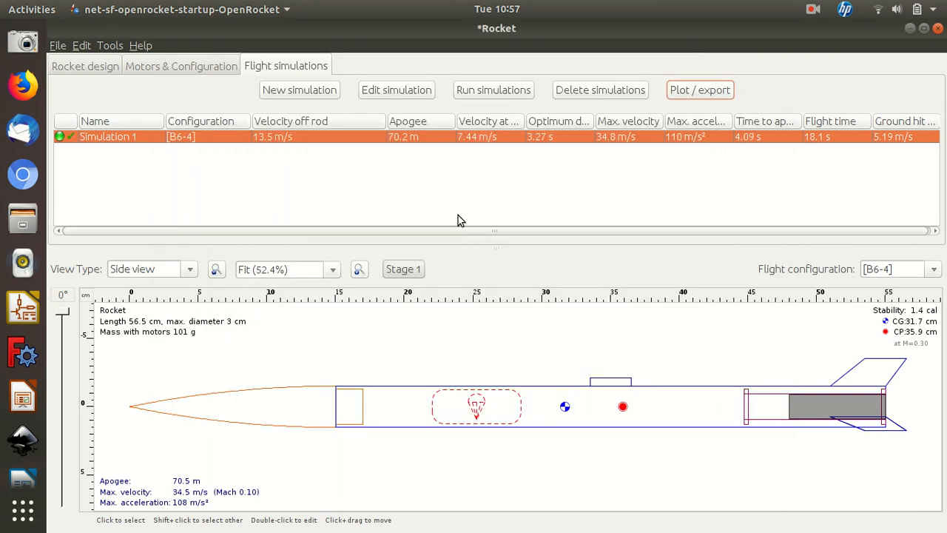